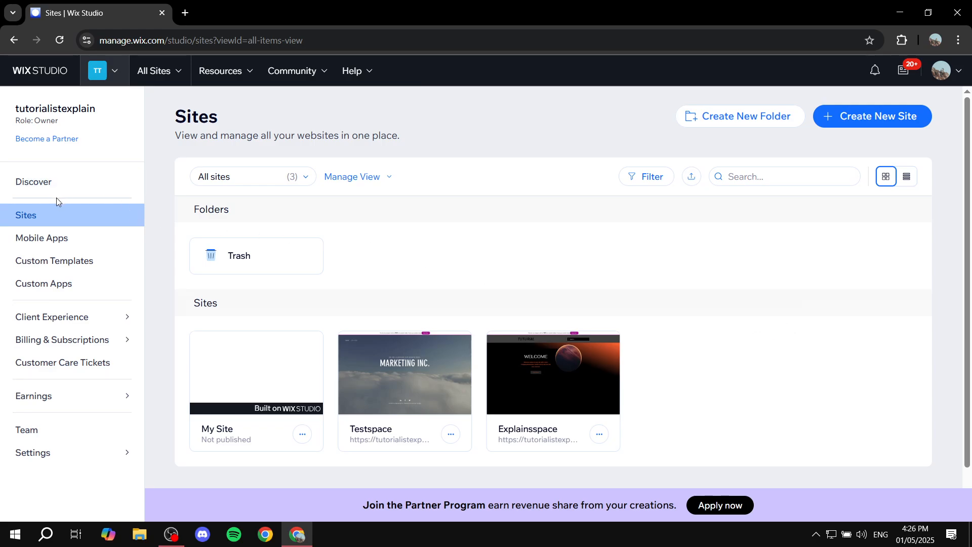
Start creating a new site without the AI chat and set its website type to Portfolio.
{"action": "left_click", "coordinate": [908, 122]}
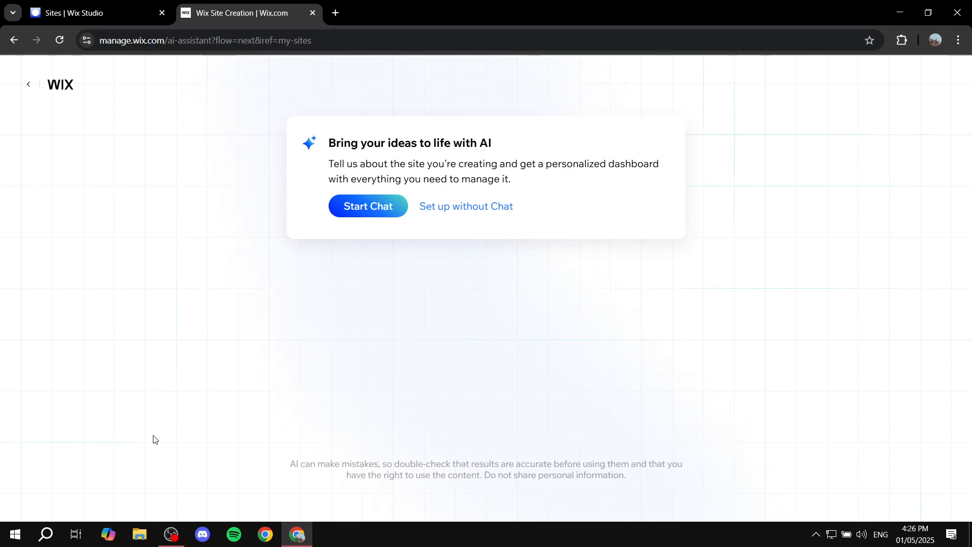
{"action": "left_click", "coordinate": [502, 207]}
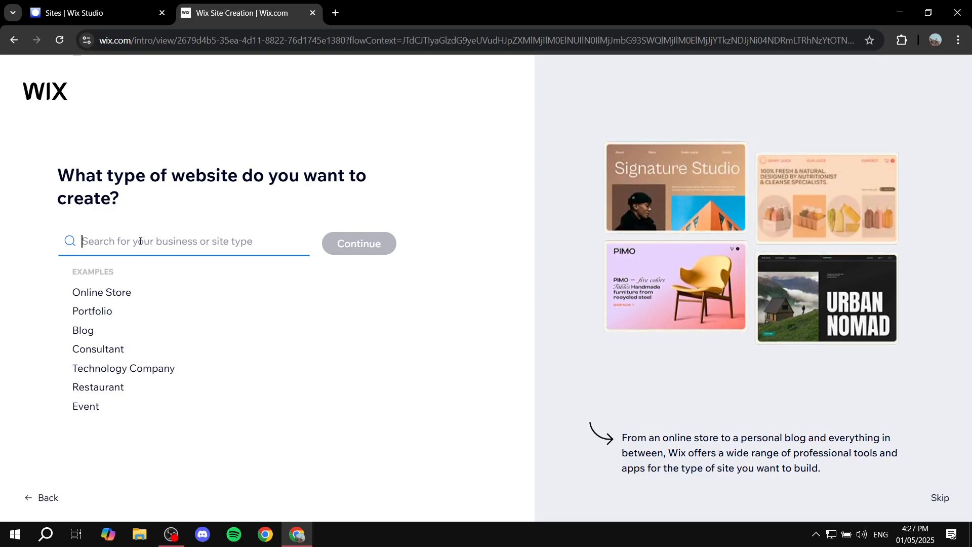
{"action": "type", "text": "por"}
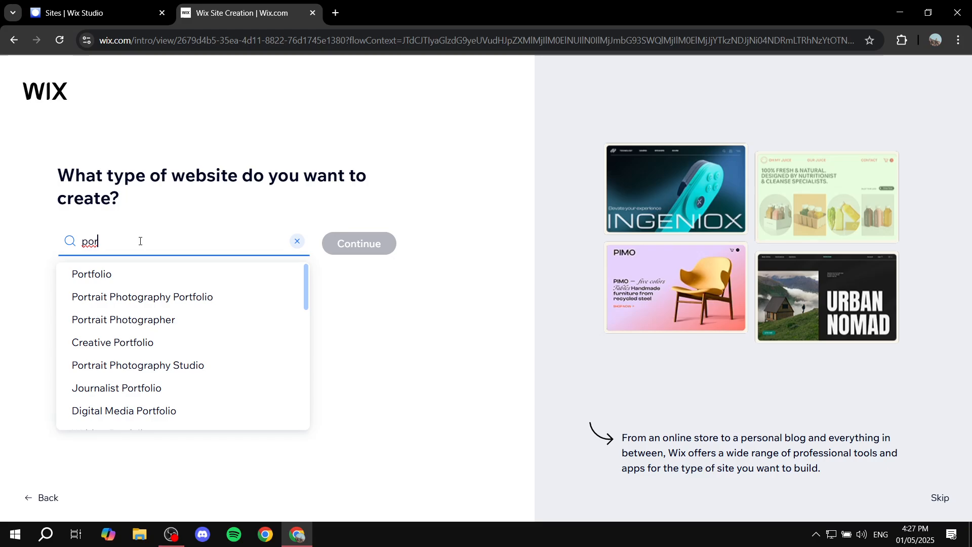
{"action": "left_click", "coordinate": [126, 276]}
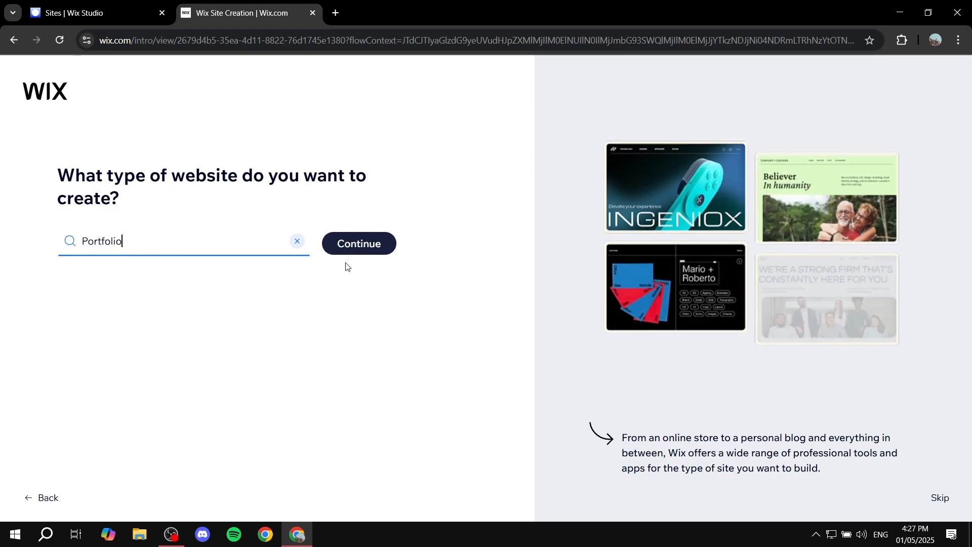
{"action": "left_click", "coordinate": [350, 245]}
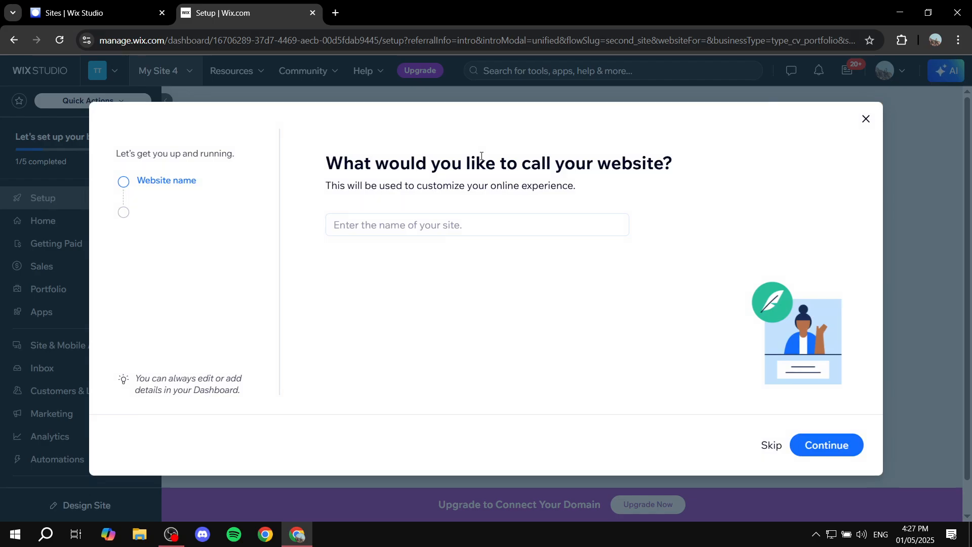
Name the website "Portfolio 1" and continue to the app selection.
{"action": "left_click", "coordinate": [528, 226]}
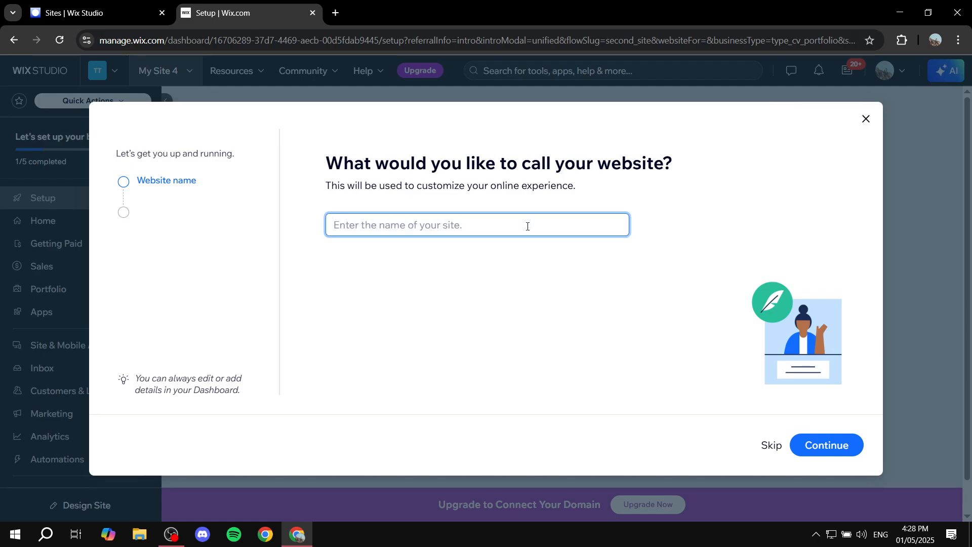
{"action": "type", "text": "Port"}
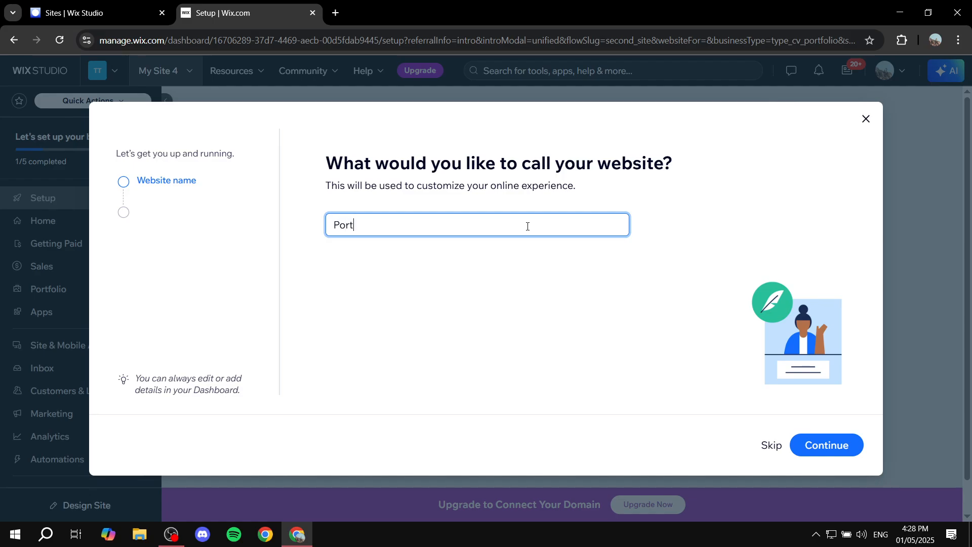
{"action": "type", "text": "folio 1"}
{"action": "left_click", "coordinate": [838, 449]}
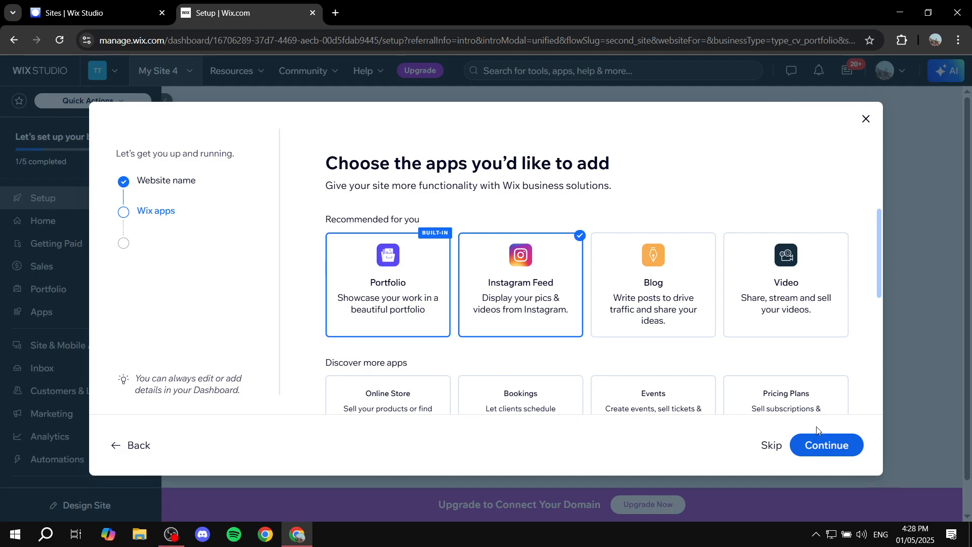
Deselect the Instagram Feed app from the recommended apps to add.
{"action": "left_click_drag", "start_coordinate": [331, 173], "coordinate": [703, 165]}
{"action": "left_click", "coordinate": [703, 165]}
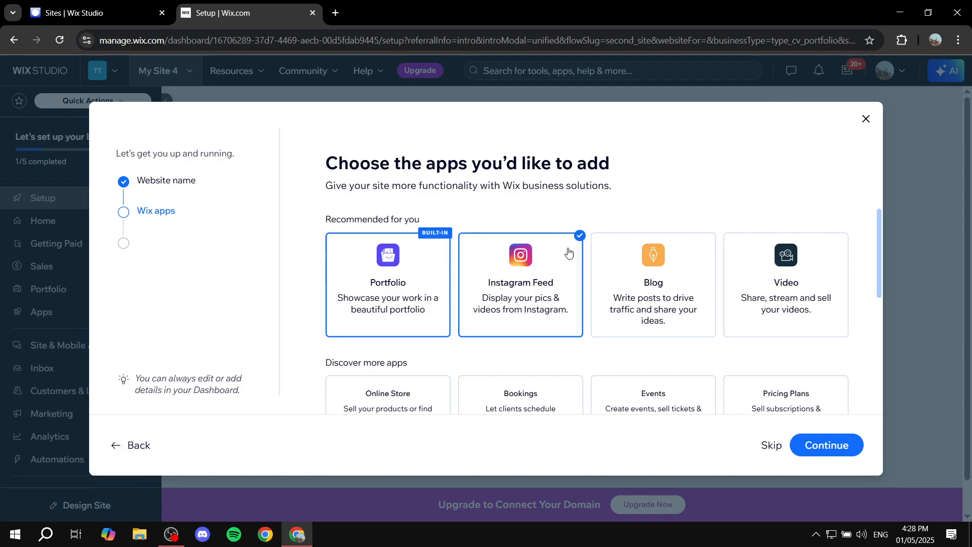
{"action": "left_click", "coordinate": [538, 272]}
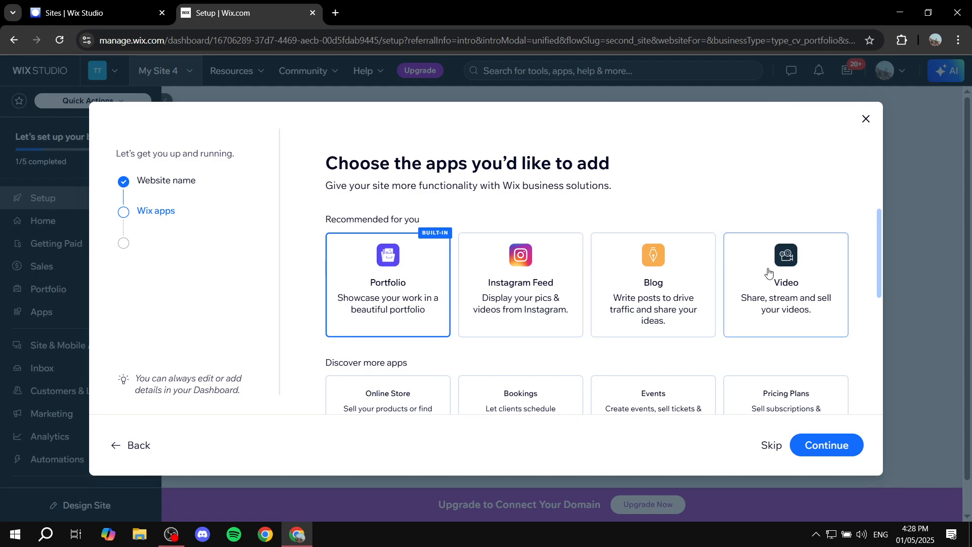
{"action": "left_click", "coordinate": [692, 280]}
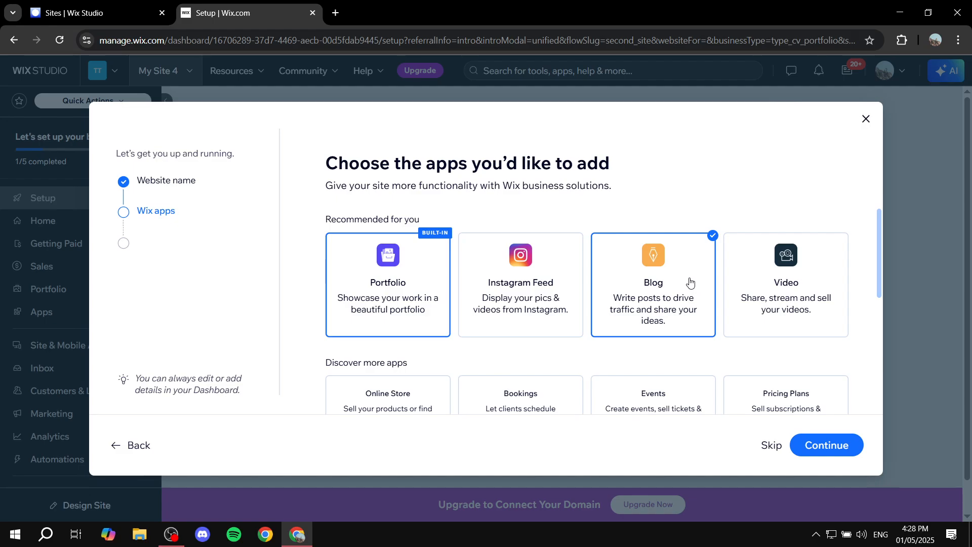
{"action": "scroll", "coordinate": [694, 289], "scroll_direction": "down", "scroll_amount": 3}
{"action": "left_click", "coordinate": [401, 284]}
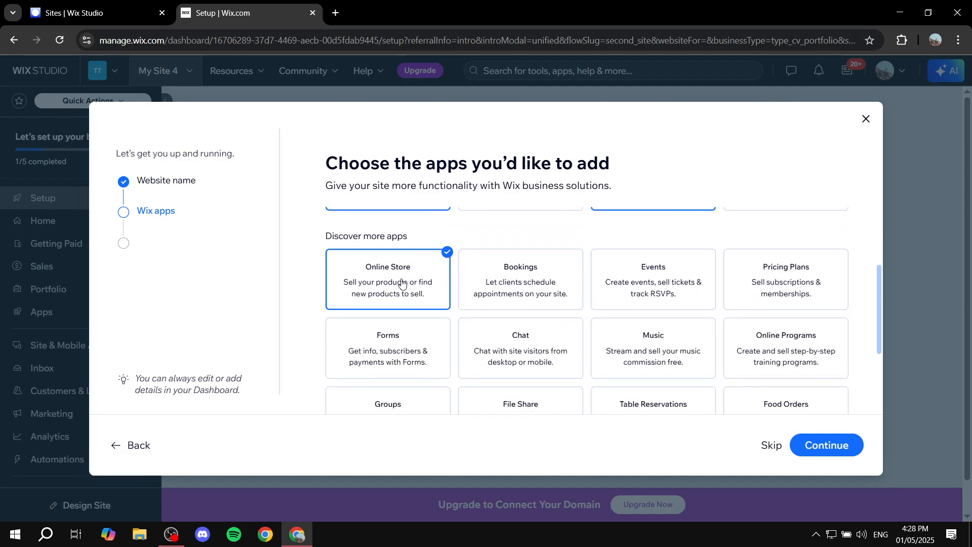
{"action": "left_click", "coordinate": [400, 282]}
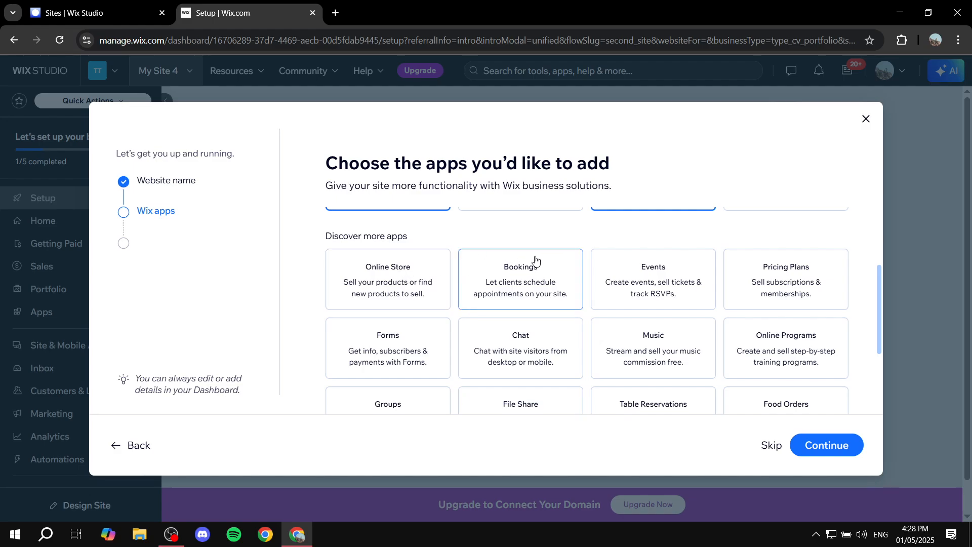
{"action": "scroll", "coordinate": [552, 324], "scroll_direction": "up", "scroll_amount": 3}
{"action": "left_click", "coordinate": [674, 268]}
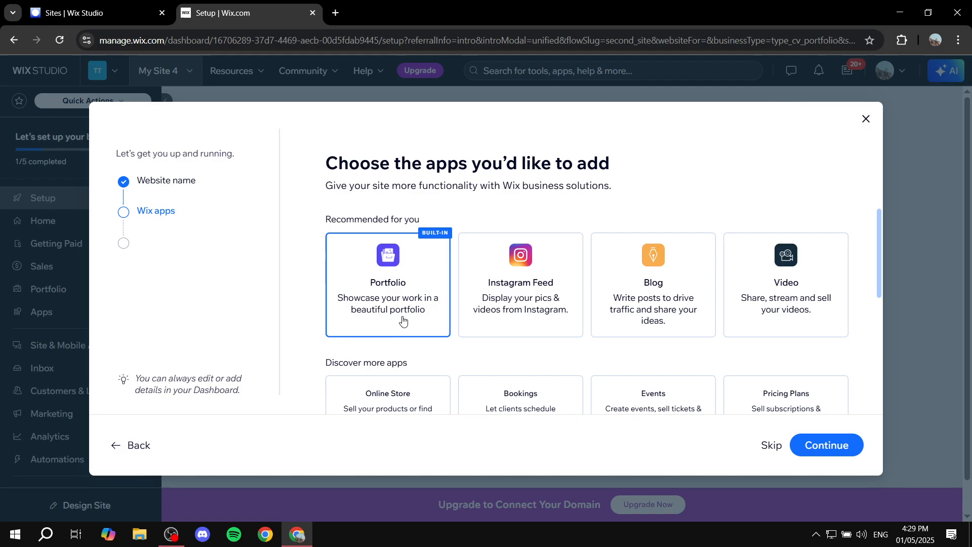
Finish the setup with only the built-in Portfolio app and go from the dashboard to designing the site.
{"action": "left_click", "coordinate": [827, 448]}
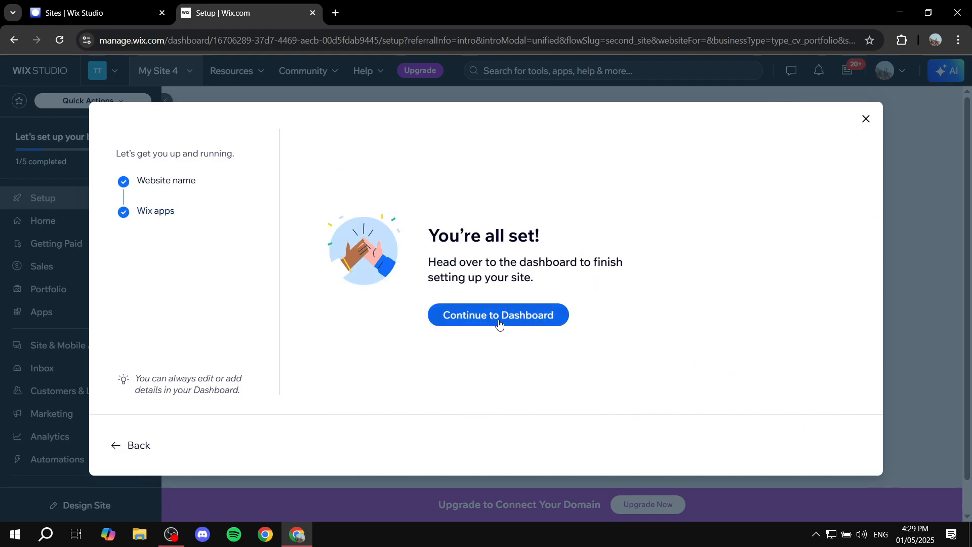
{"action": "left_click", "coordinate": [550, 318]}
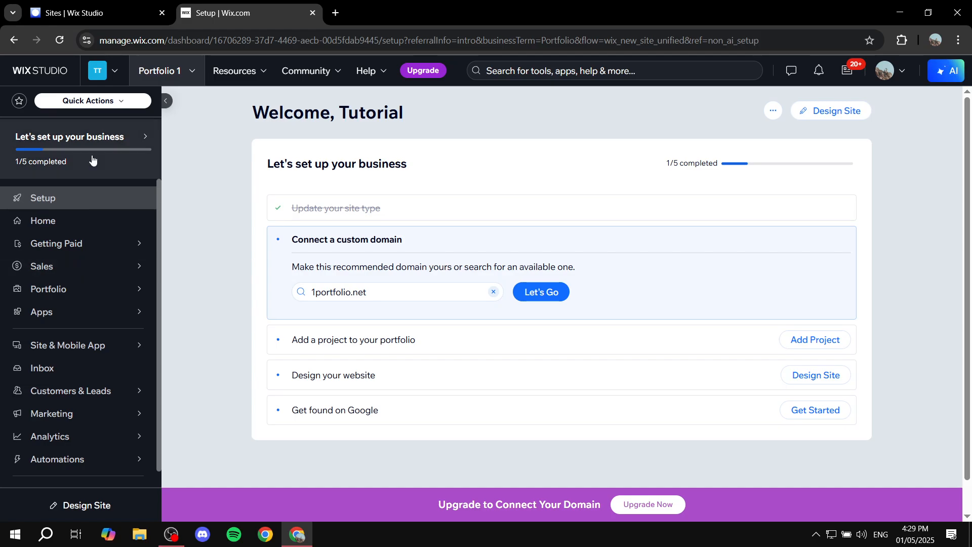
{"action": "mouse_move", "coordinate": [74, 288]}
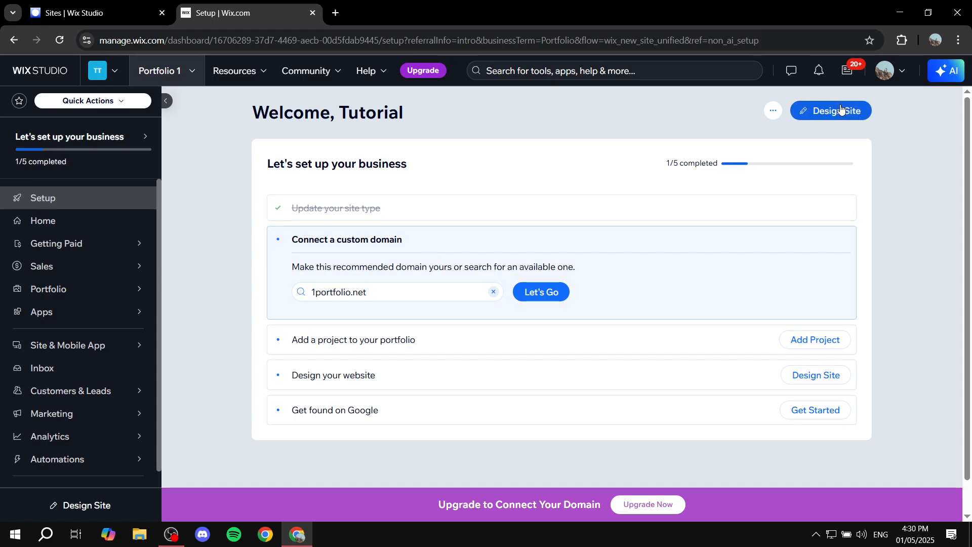
{"action": "left_click", "coordinate": [842, 114]}
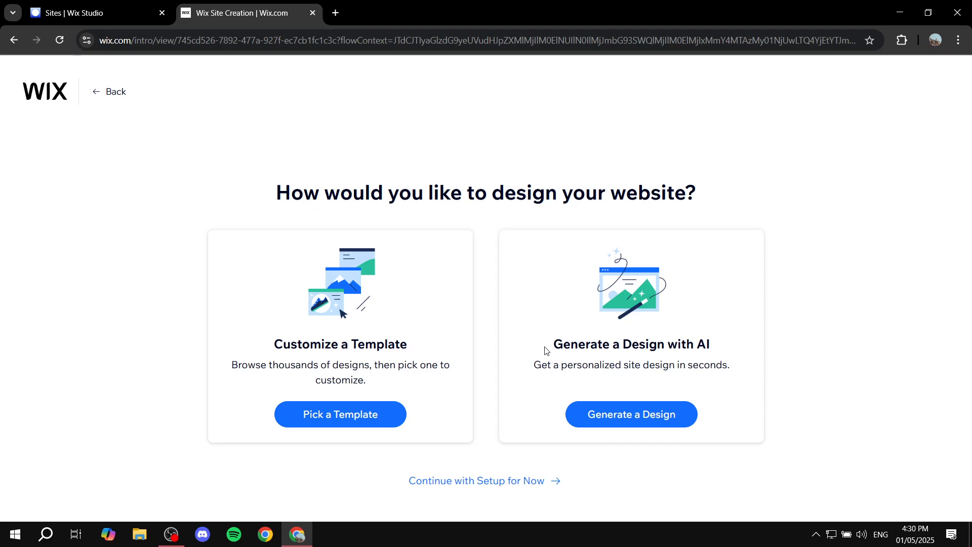
{"action": "left_click_drag", "start_coordinate": [545, 351], "coordinate": [773, 348]}
{"action": "left_click", "coordinate": [773, 347]}
{"action": "left_click_drag", "start_coordinate": [272, 348], "coordinate": [451, 353]}
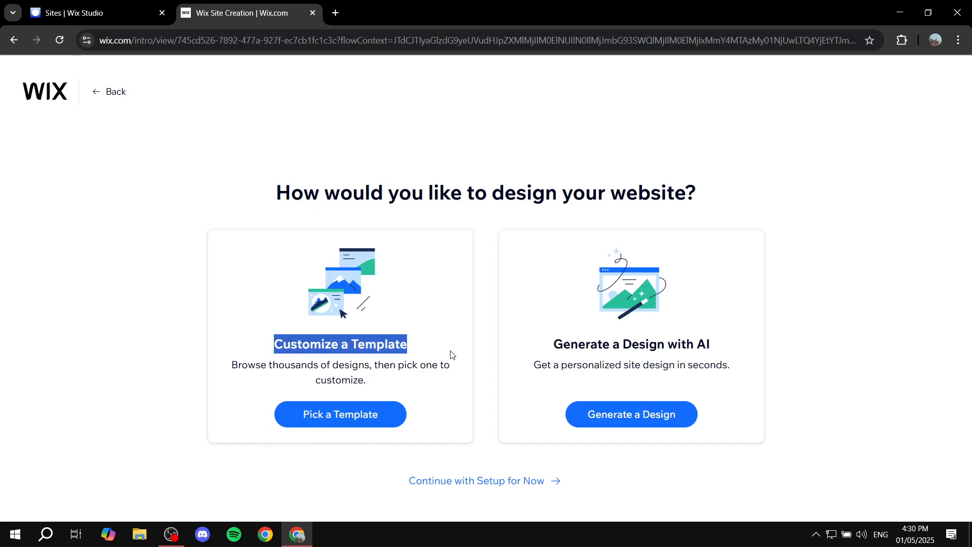
{"action": "left_click", "coordinate": [452, 354]}
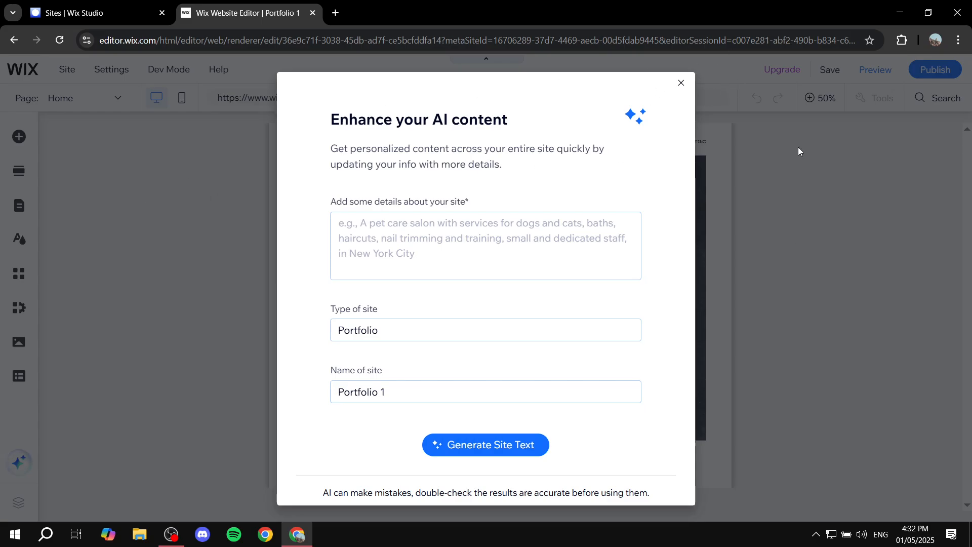
Dismiss the Enhance your AI content dialog and close the Sites browser tab, keeping the site editor open.
{"action": "left_click", "coordinate": [681, 84]}
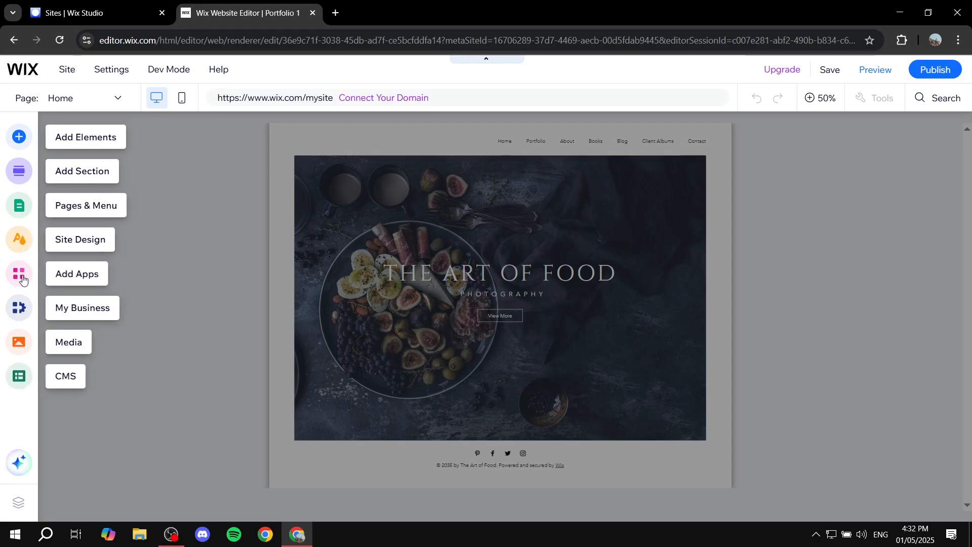
{"action": "left_click", "coordinate": [196, 290]}
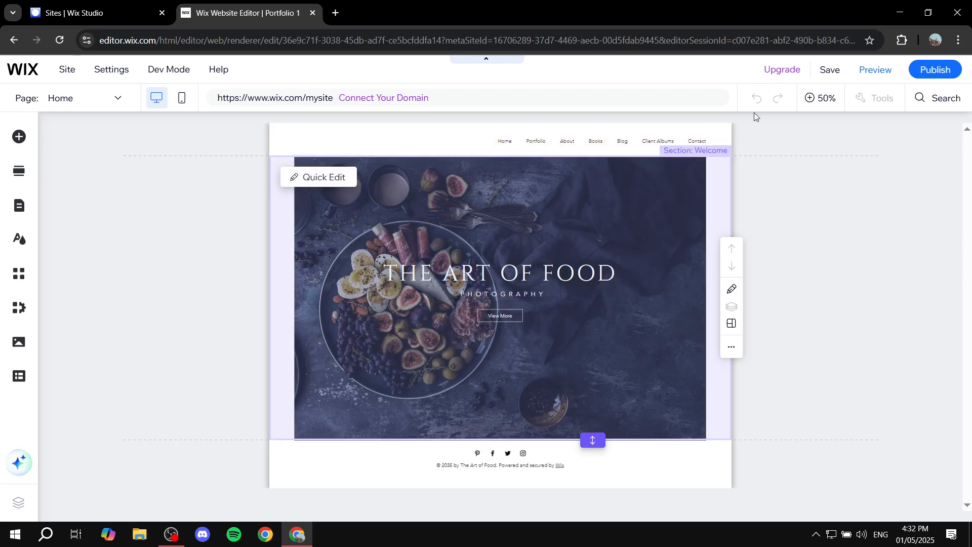
{"action": "left_click", "coordinate": [812, 99]}
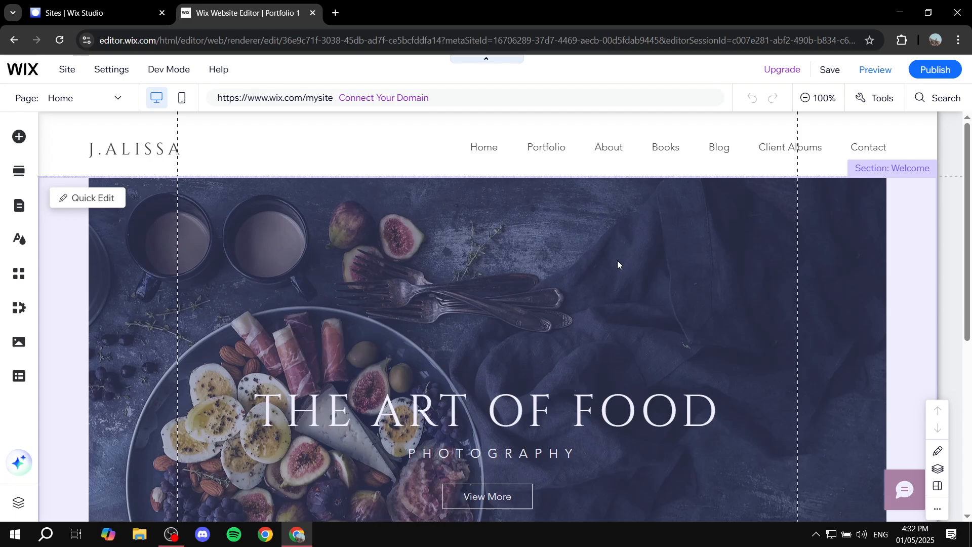
{"action": "left_click", "coordinate": [120, 4]}
{"action": "left_click", "coordinate": [162, 13]}
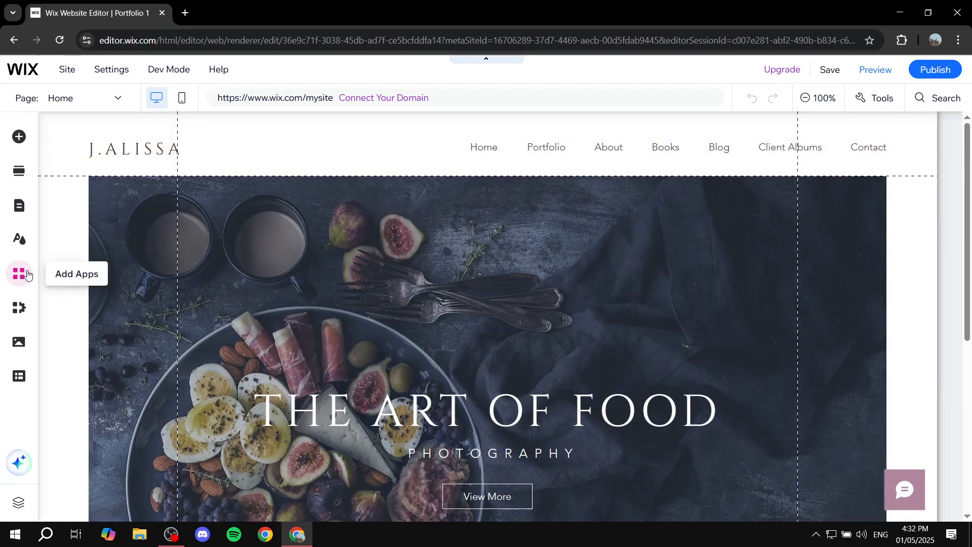
Search the Wix App Market for "portfolio", check the Wix Portfolio app's entry, and close the market.
{"action": "left_click", "coordinate": [19, 277]}
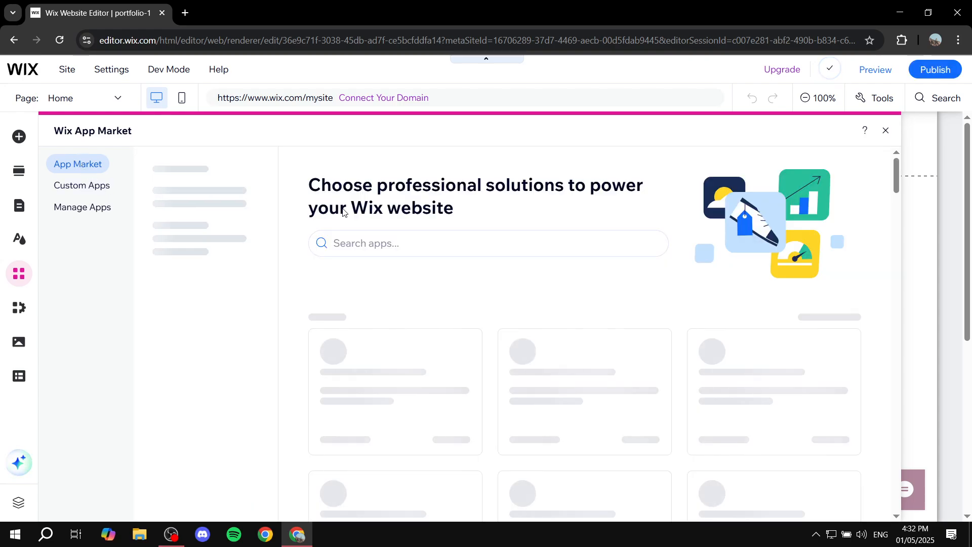
{"action": "left_click", "coordinate": [368, 238]}
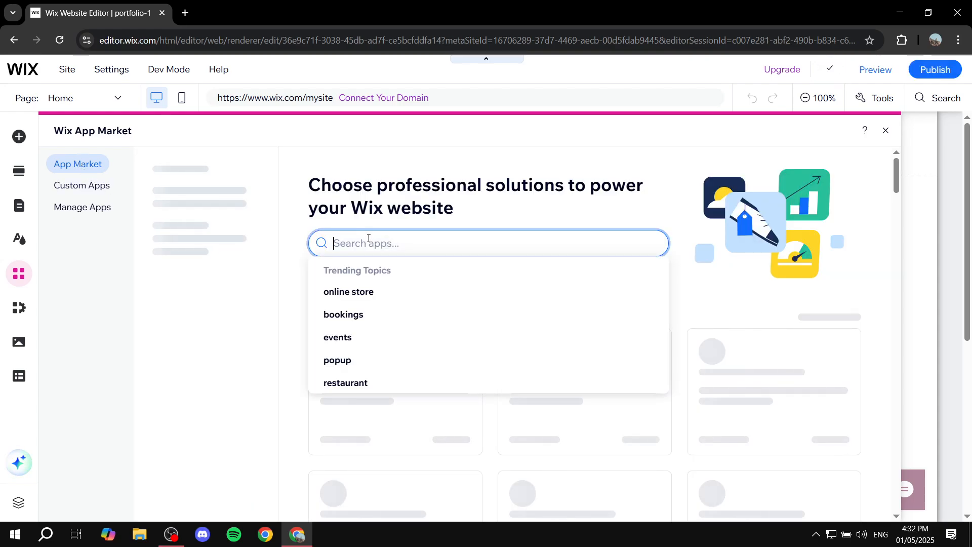
{"action": "type", "text": "portfoli"}
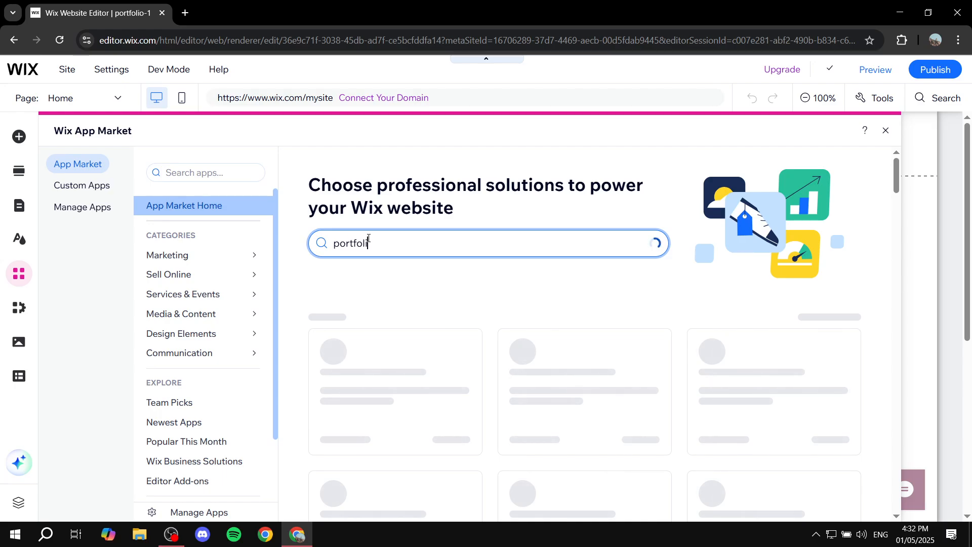
{"action": "type", "text": "o"}
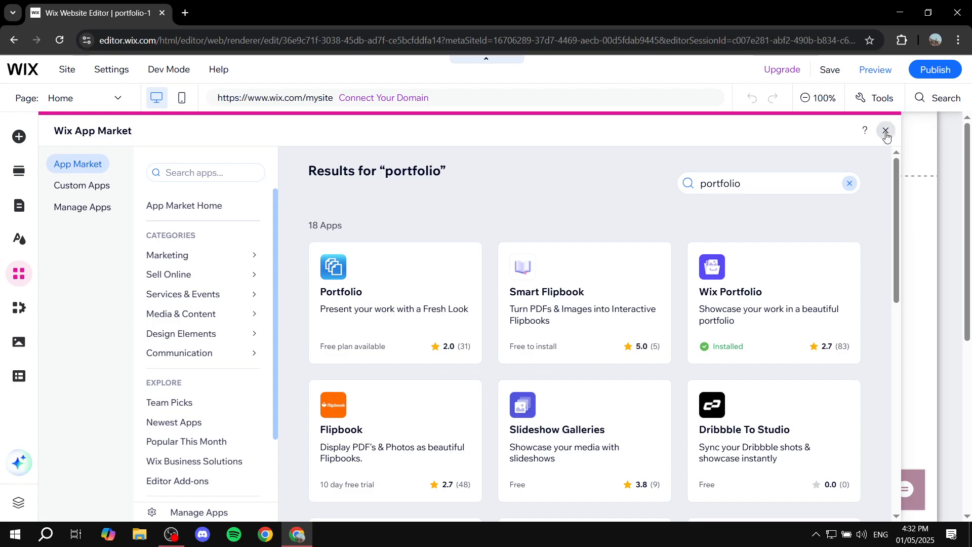
{"action": "left_click", "coordinate": [885, 130]}
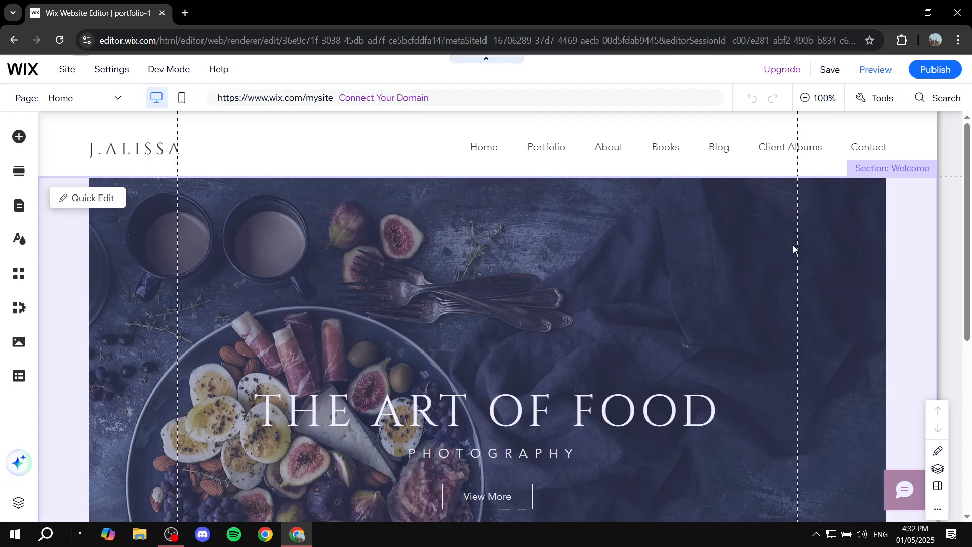
Look over the home page and view the background options of the Welcome section's strip, leaving them unchanged.
{"action": "scroll", "coordinate": [407, 241], "scroll_direction": "down", "scroll_amount": 5}
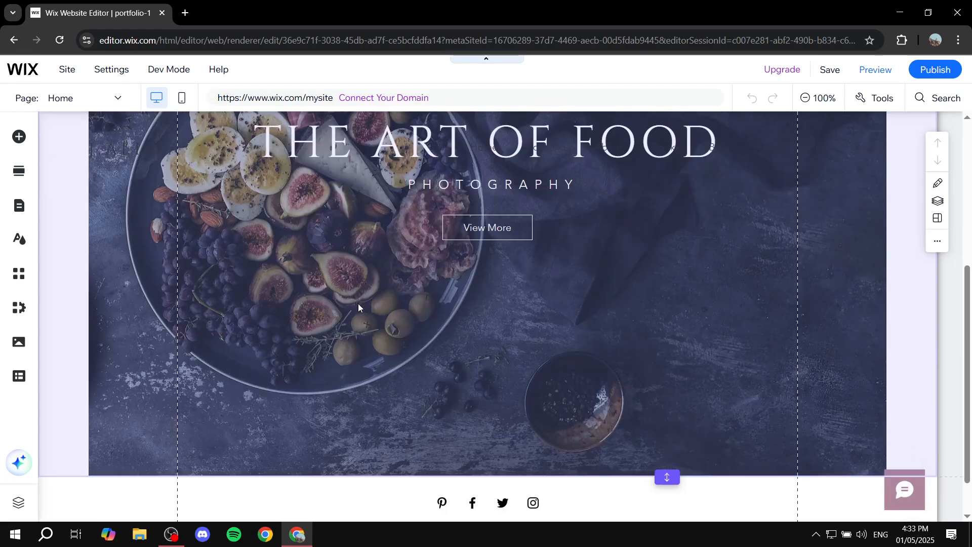
{"action": "scroll", "coordinate": [357, 303], "scroll_direction": "up", "scroll_amount": 5}
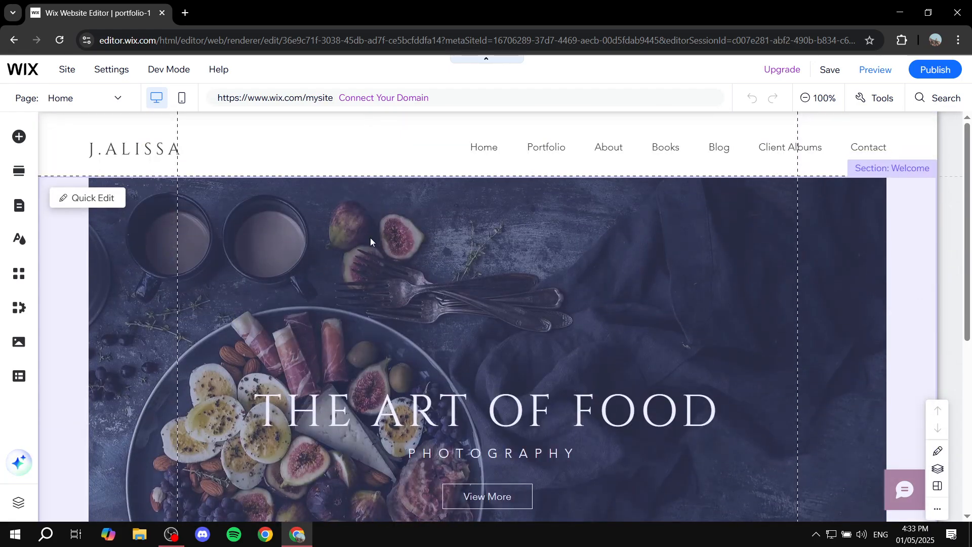
{"action": "left_click", "coordinate": [489, 287]}
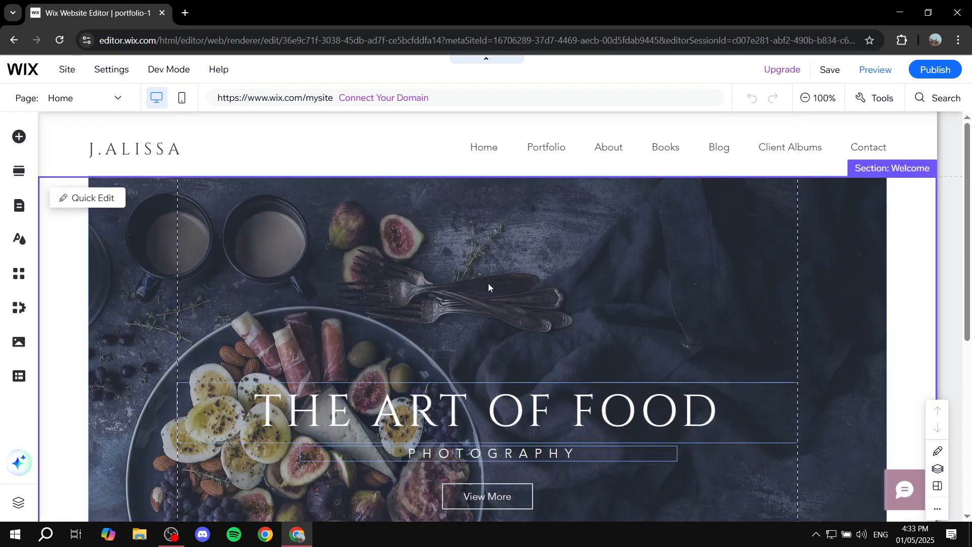
{"action": "left_click", "coordinate": [488, 284]}
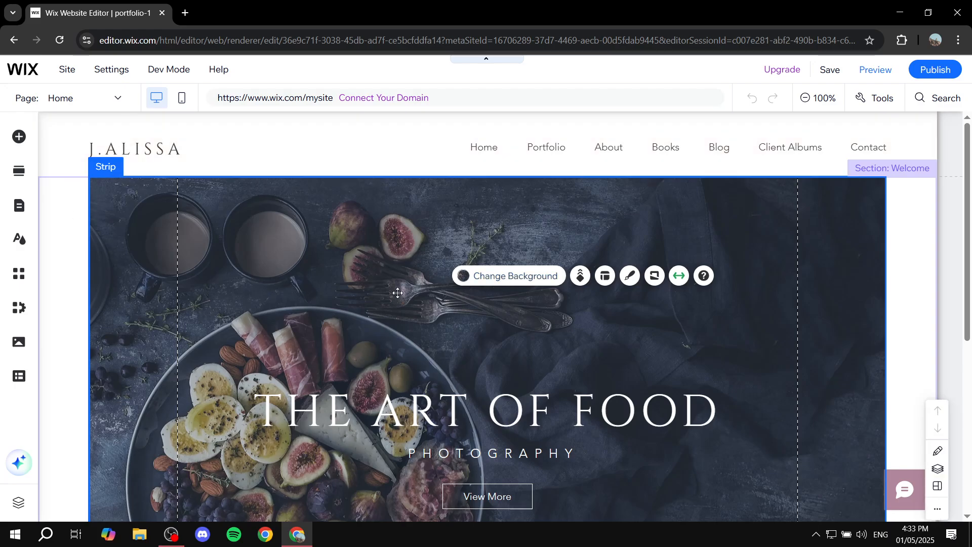
{"action": "left_click", "coordinate": [478, 276]}
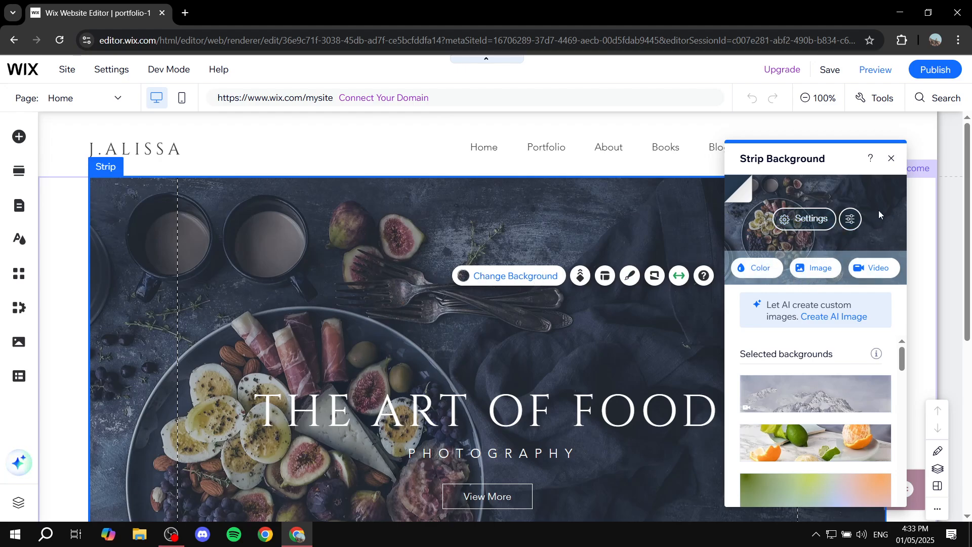
{"action": "left_click", "coordinate": [891, 158]}
{"action": "scroll", "coordinate": [578, 355], "scroll_direction": "down", "scroll_amount": 2}
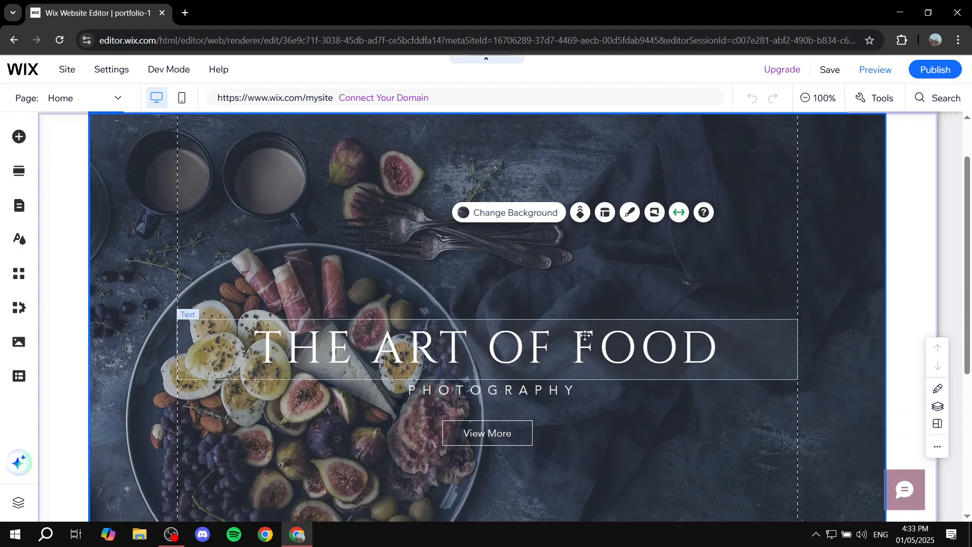
View the text settings of the "THE ART OF FOOD" heading and close them without changing anything.
{"action": "left_click", "coordinate": [579, 343]}
{"action": "double_click", "coordinate": [579, 342]}
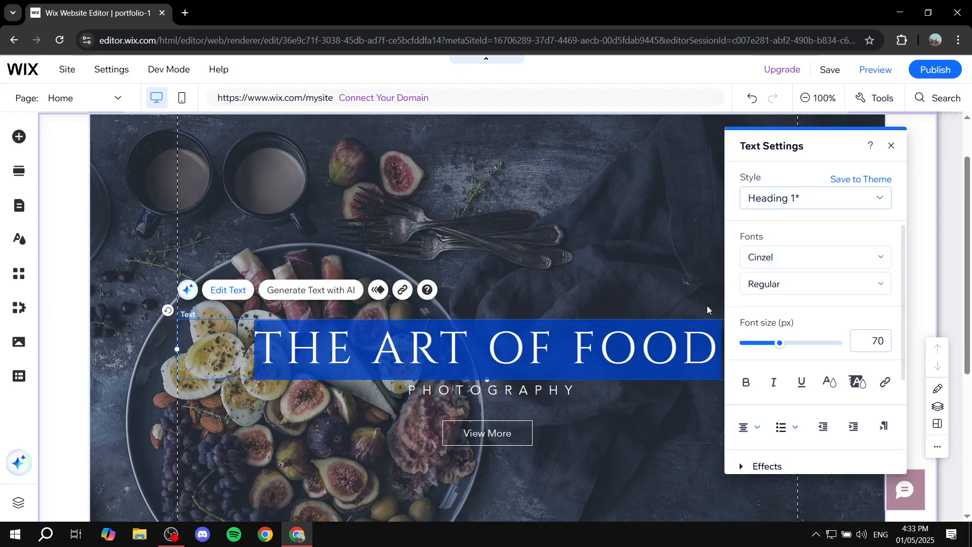
{"action": "left_click", "coordinate": [892, 146]}
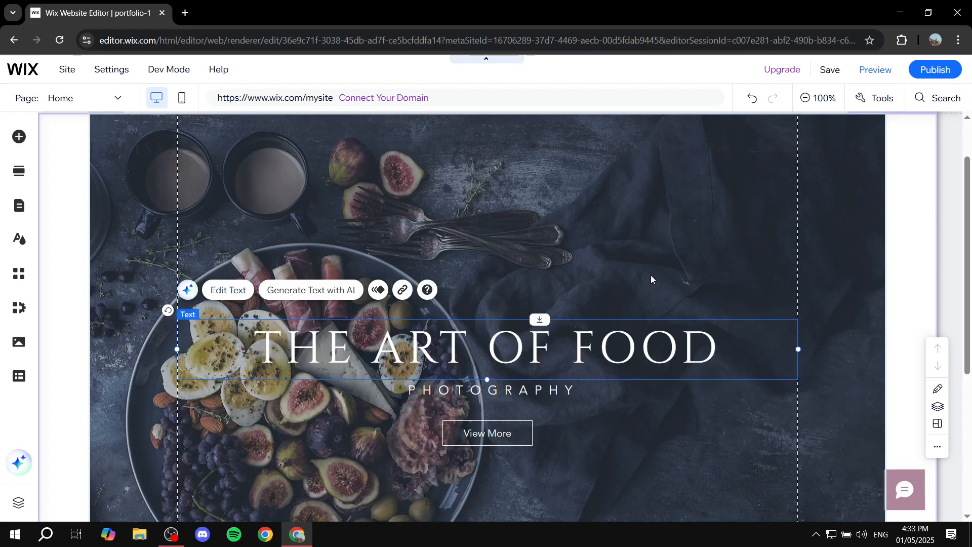
{"action": "left_click", "coordinate": [375, 247]}
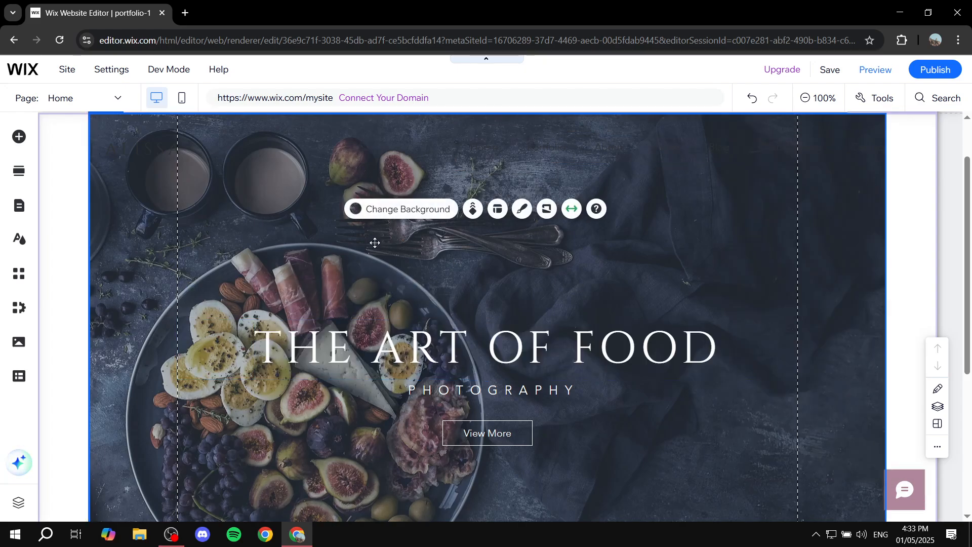
Browse the Button, Gallery and Box categories of the elements that can be added, and close the list.
{"action": "left_click", "coordinate": [21, 138]}
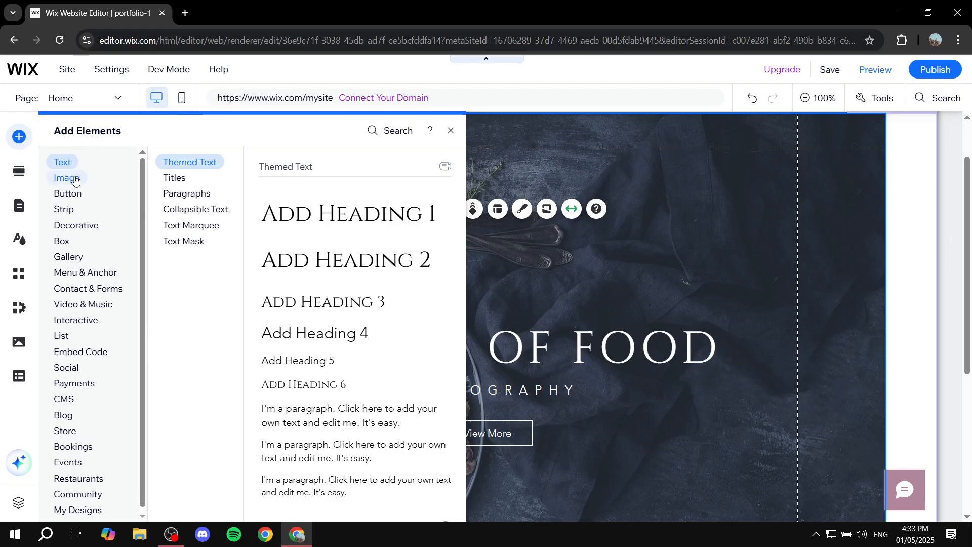
{"action": "left_click", "coordinate": [68, 193]}
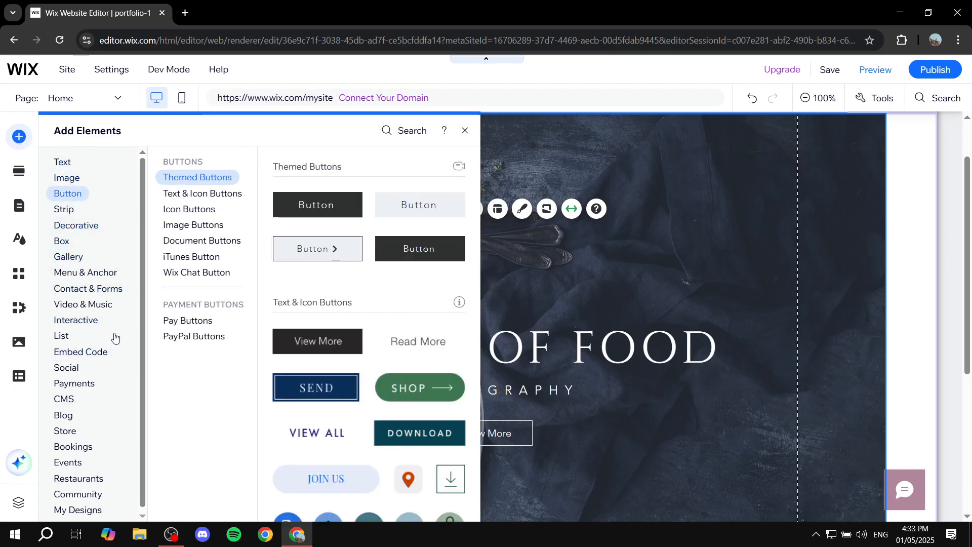
{"action": "left_click", "coordinate": [68, 256]}
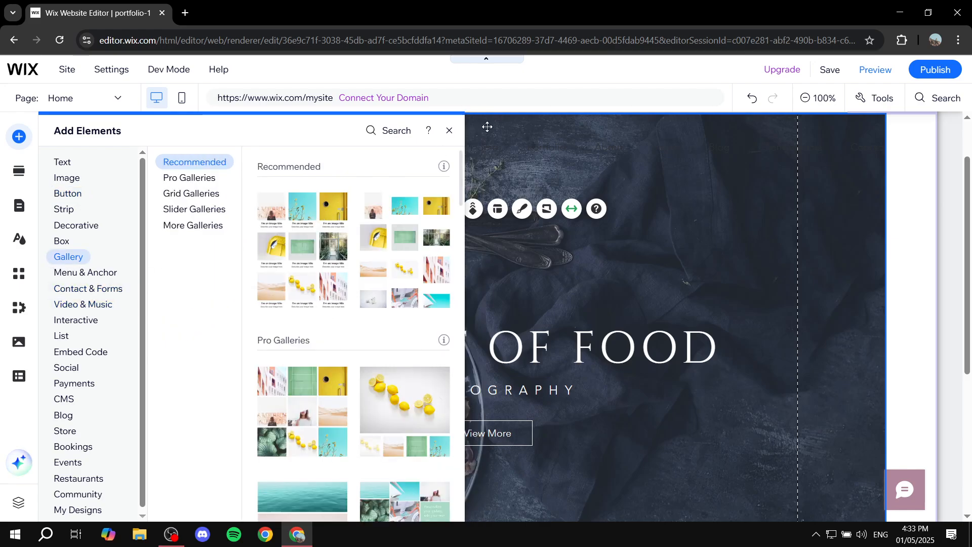
{"action": "left_click", "coordinate": [62, 241]}
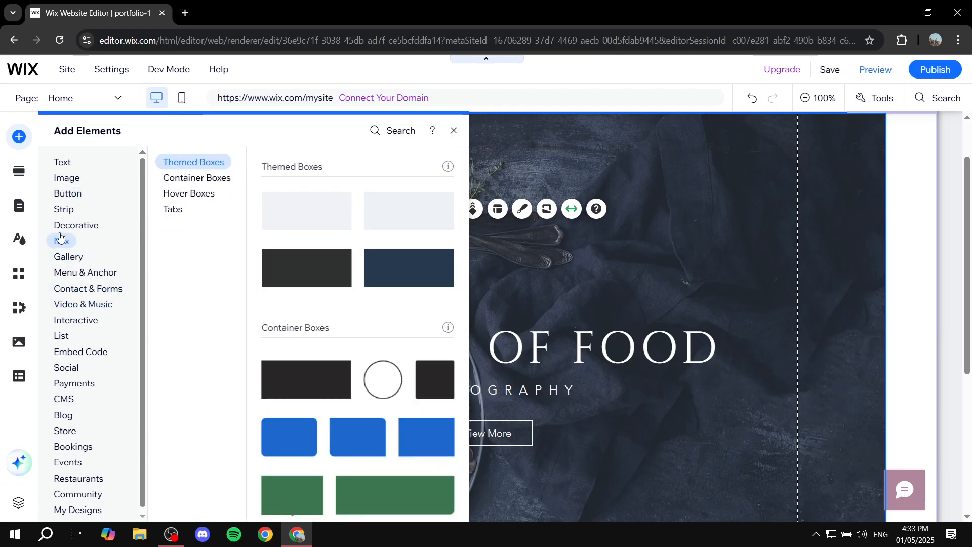
{"action": "left_click", "coordinate": [453, 131]}
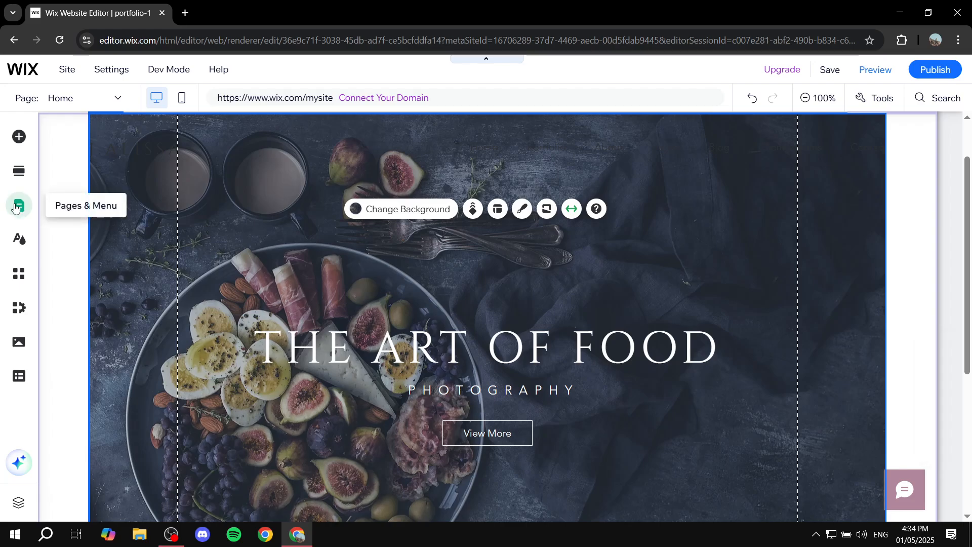
Select the header's horizontal menu, look through the site menu and portfolio pages, and close the page list.
{"action": "scroll", "coordinate": [334, 291], "scroll_direction": "up", "scroll_amount": 2}
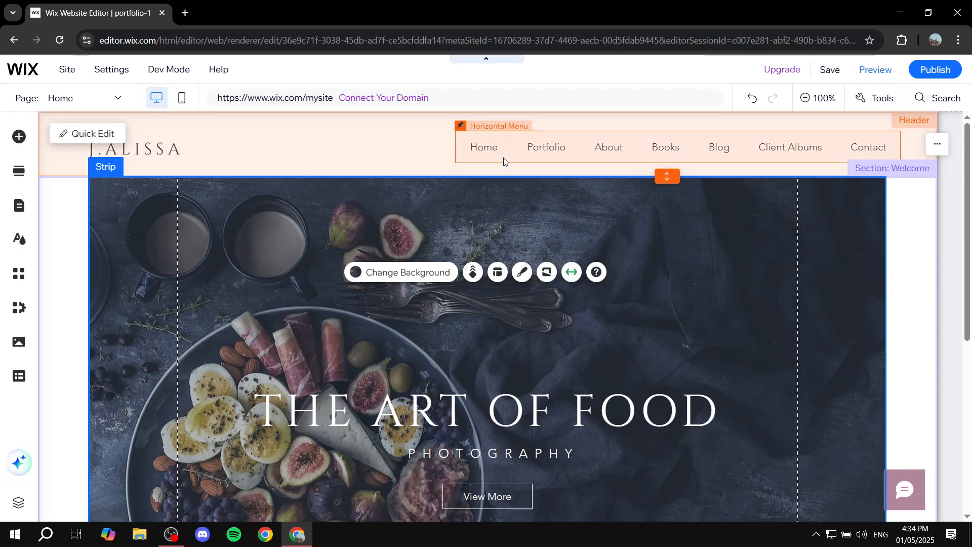
{"action": "left_click", "coordinate": [530, 150]}
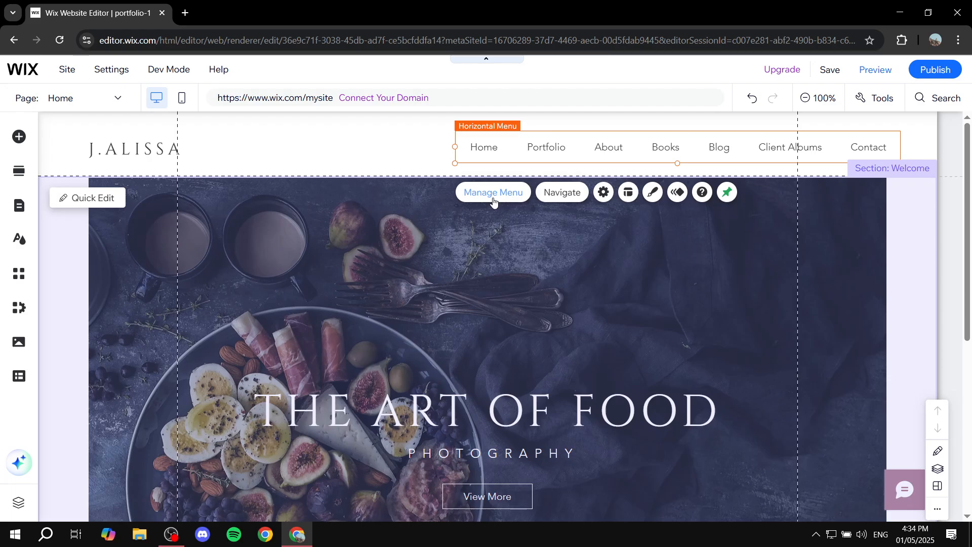
{"action": "left_click", "coordinate": [20, 208]}
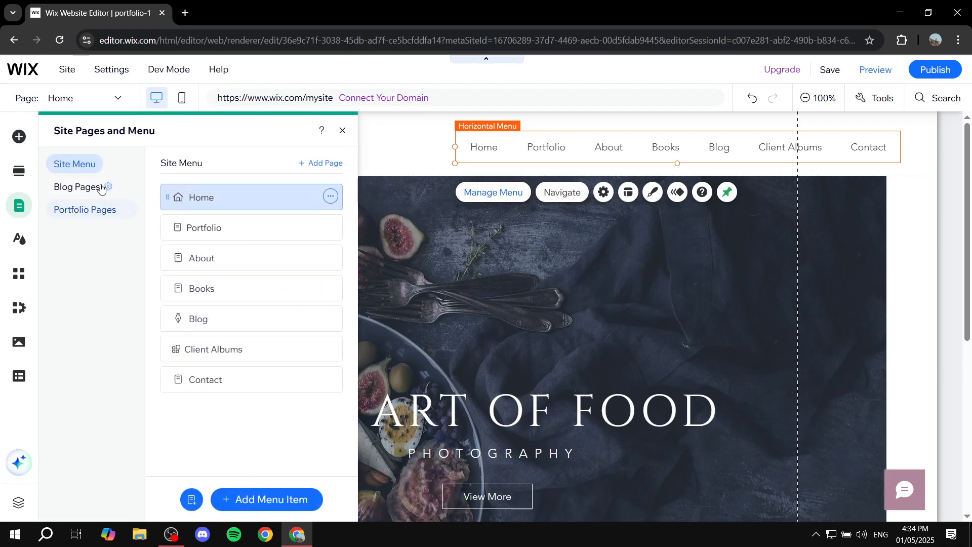
{"action": "left_click", "coordinate": [71, 212]}
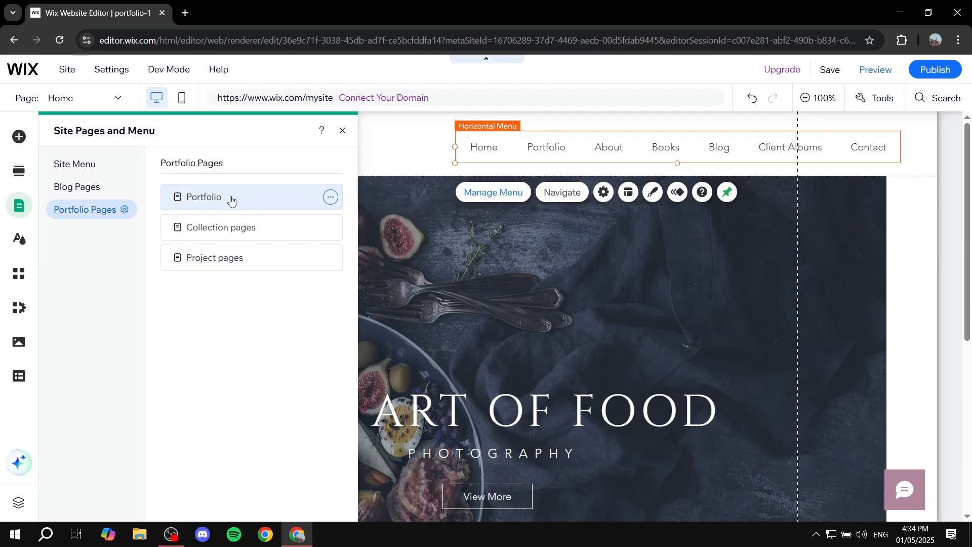
{"action": "left_click", "coordinate": [342, 130]}
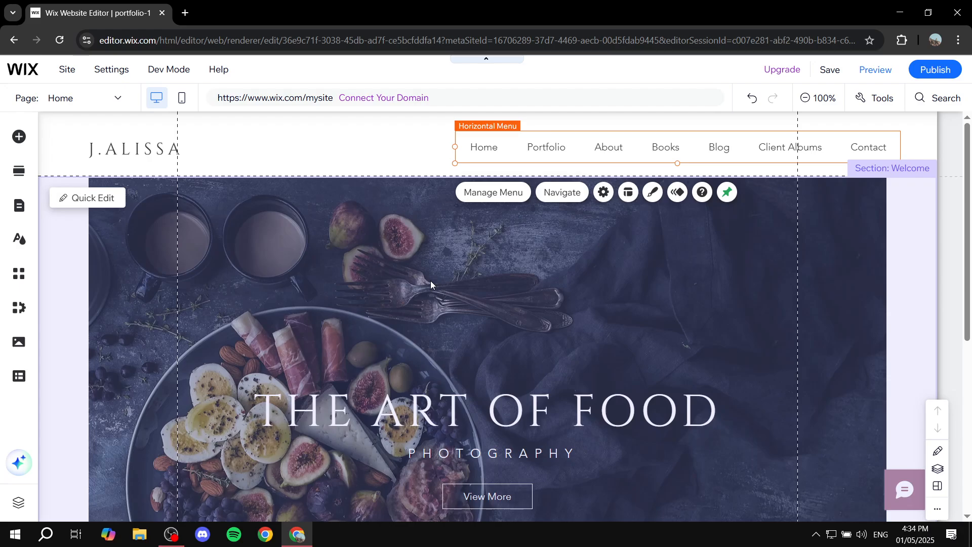
Save the site under the free Wix.com domain ending in "portfolio-1" and dismiss the confirmation.
{"action": "left_click", "coordinate": [830, 69]}
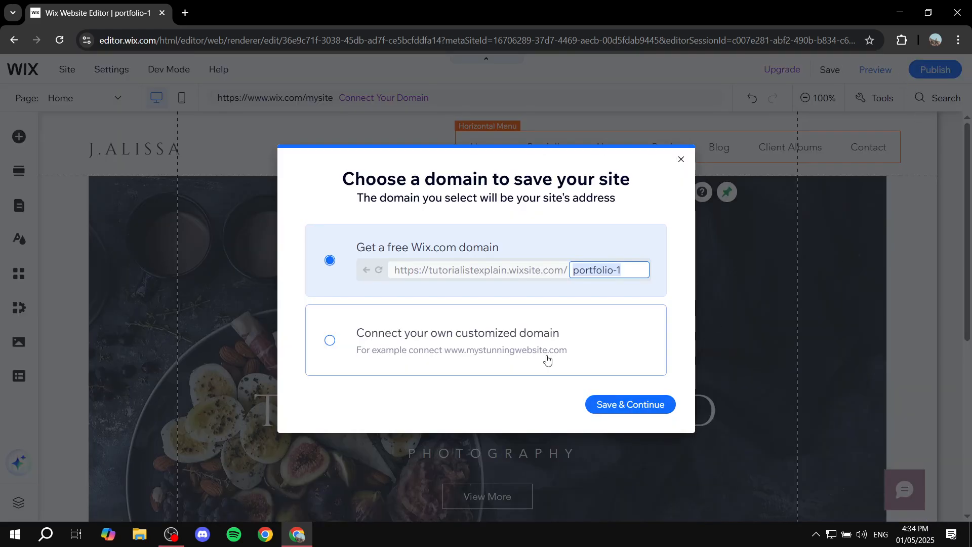
{"action": "left_click", "coordinate": [641, 405]}
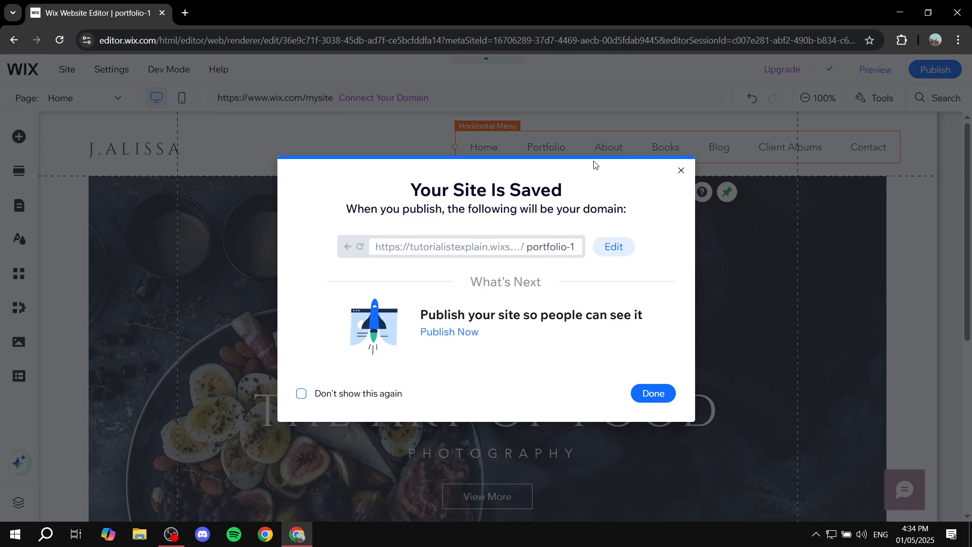
{"action": "left_click", "coordinate": [681, 171]}
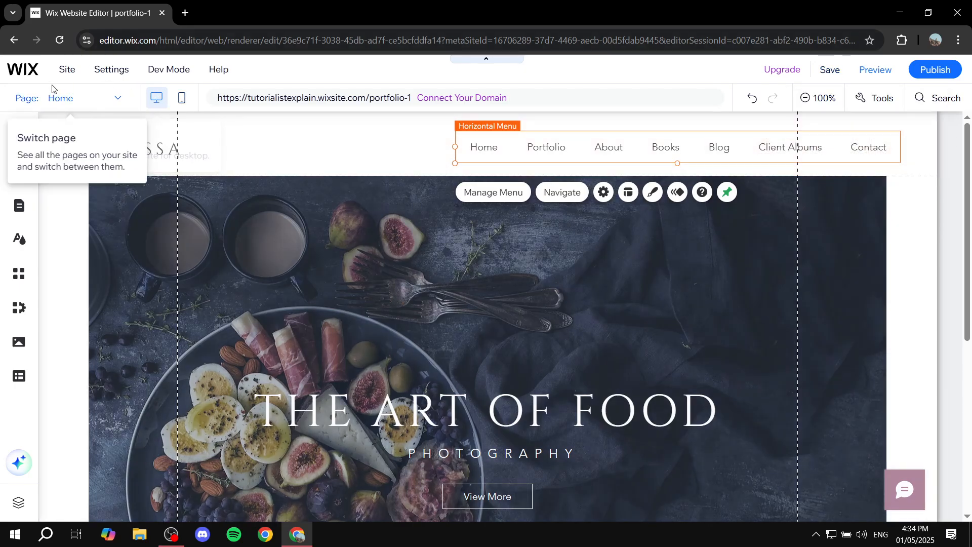
Go to the site's dashboard, open the Portfolio projects and choose to set up the portfolio without AI.
{"action": "mouse_move", "coordinate": [32, 75]}
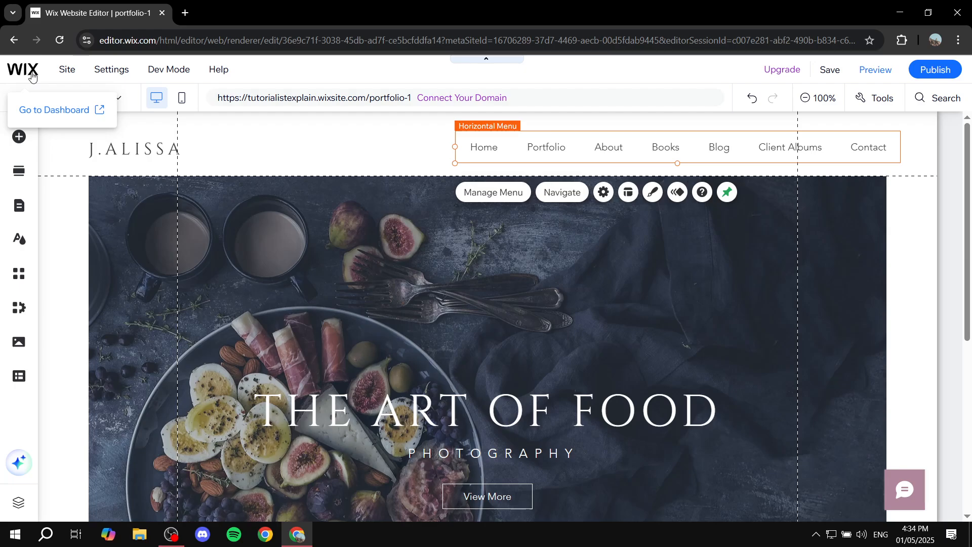
{"action": "left_click", "coordinate": [32, 75]}
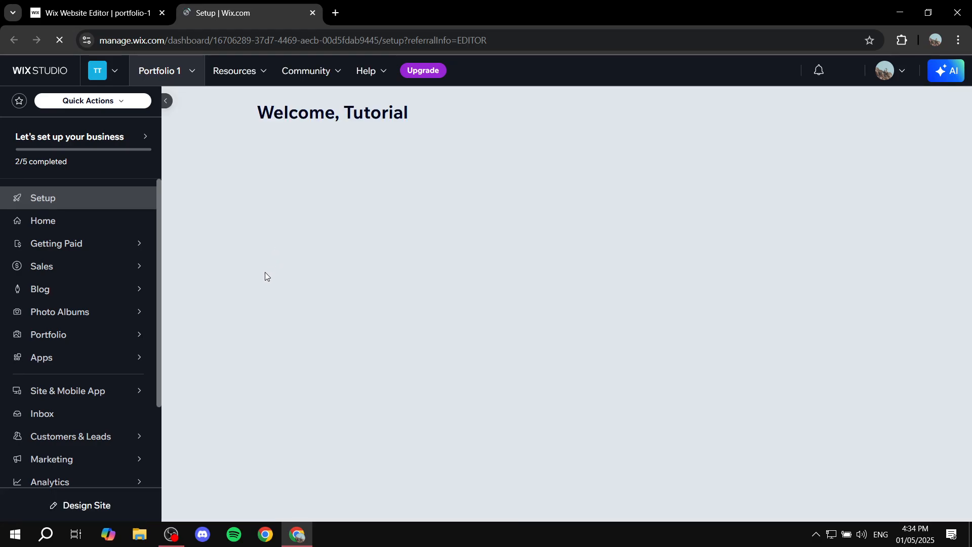
{"action": "mouse_move", "coordinate": [112, 338]}
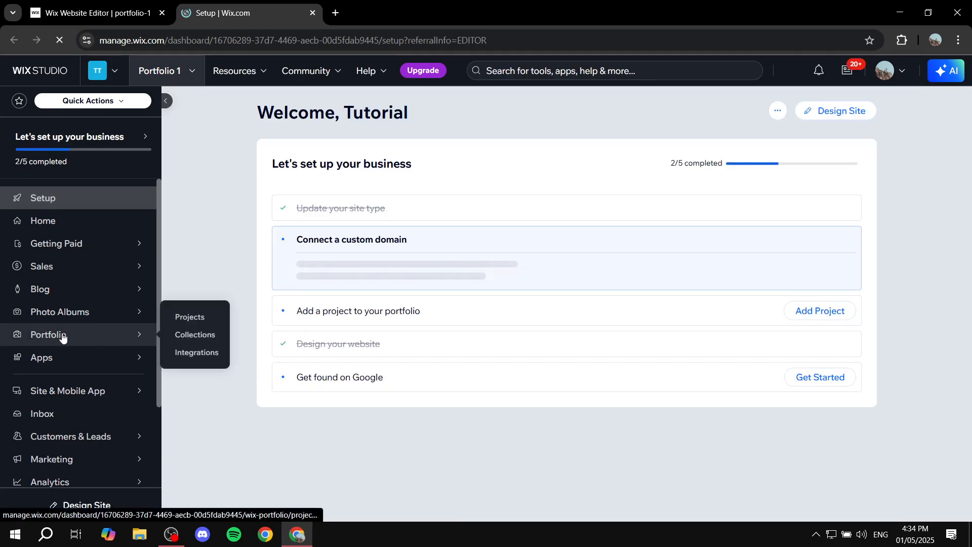
{"action": "left_click", "coordinate": [104, 341]}
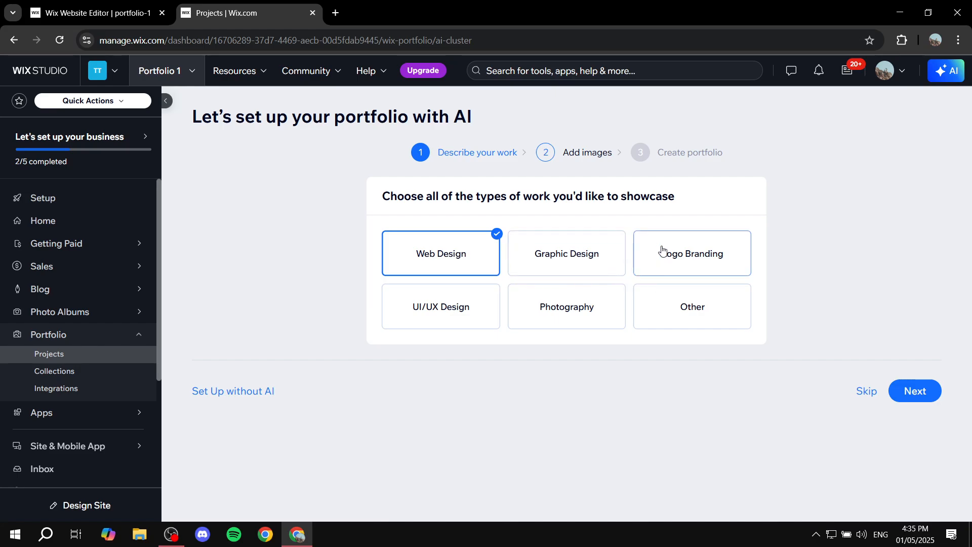
{"action": "left_click", "coordinate": [871, 399]}
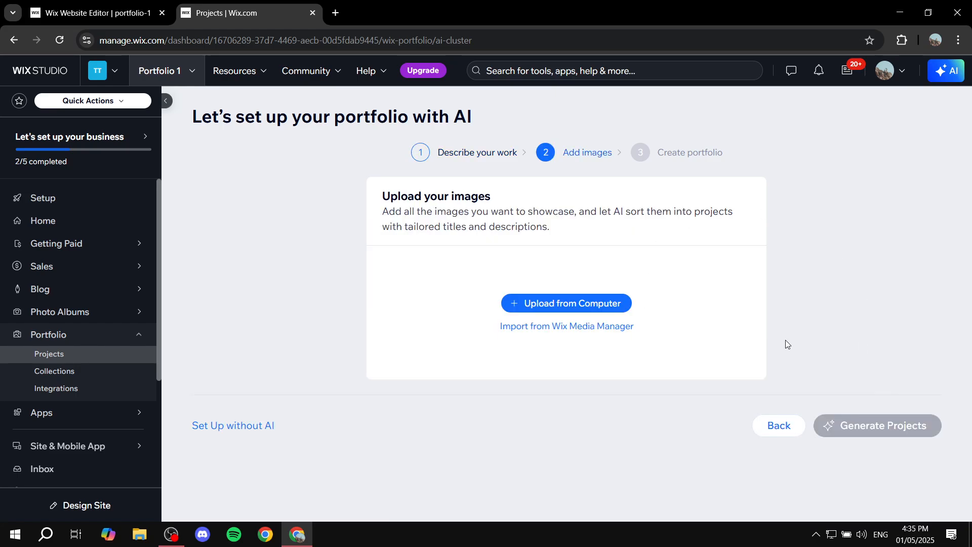
{"action": "left_click", "coordinate": [218, 427]}
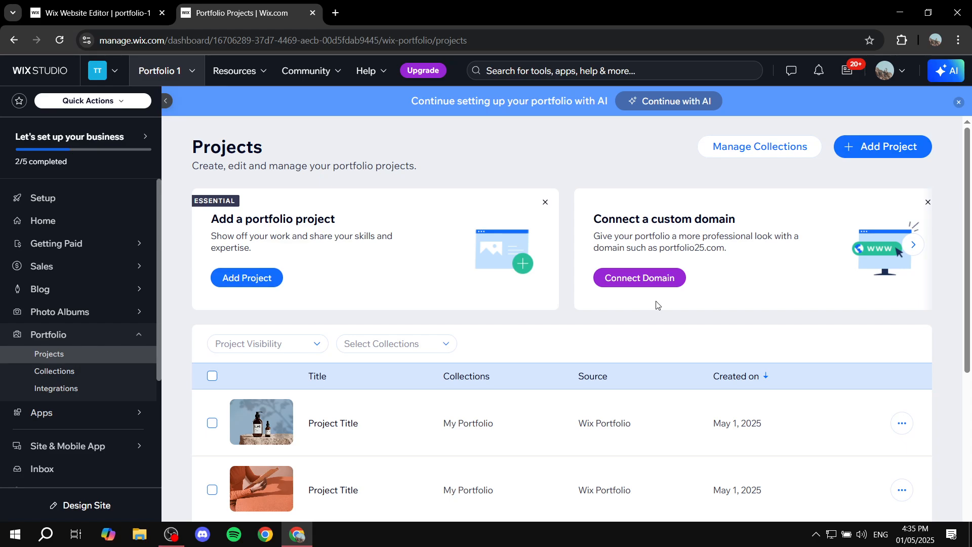
Look over the existing projects and start a new portfolio project titled "Project 1 test".
{"action": "scroll", "coordinate": [935, 233], "scroll_direction": "down", "scroll_amount": 3}
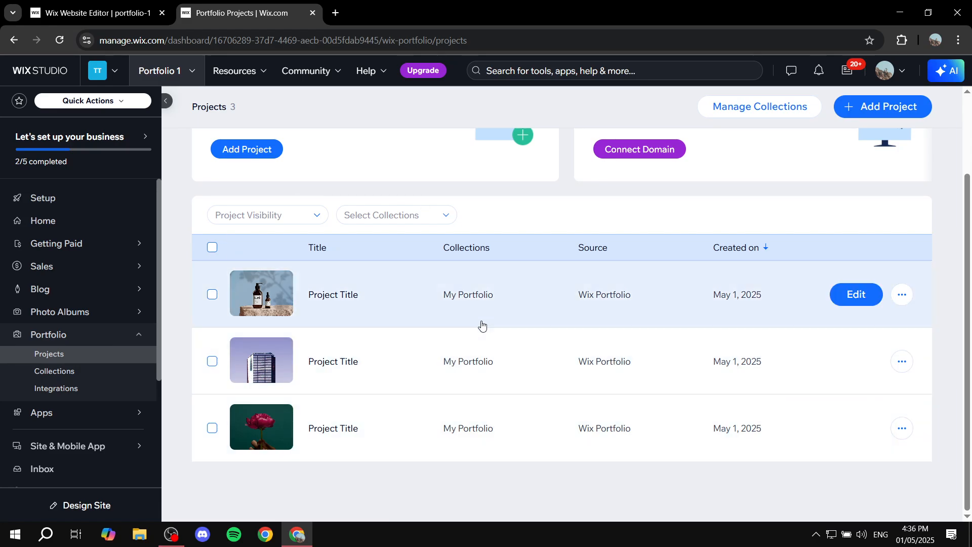
{"action": "scroll", "coordinate": [481, 325], "scroll_direction": "up", "scroll_amount": 2}
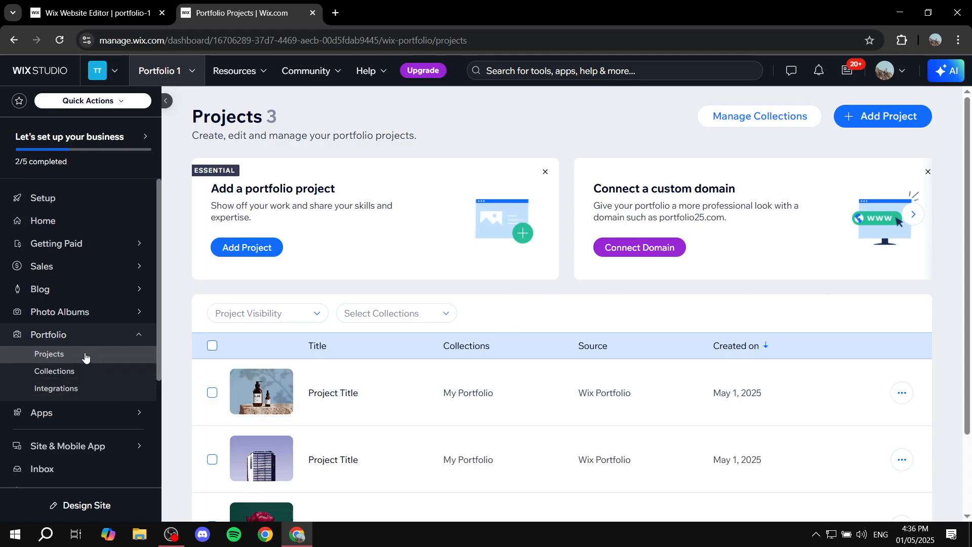
{"action": "left_click", "coordinate": [896, 117]}
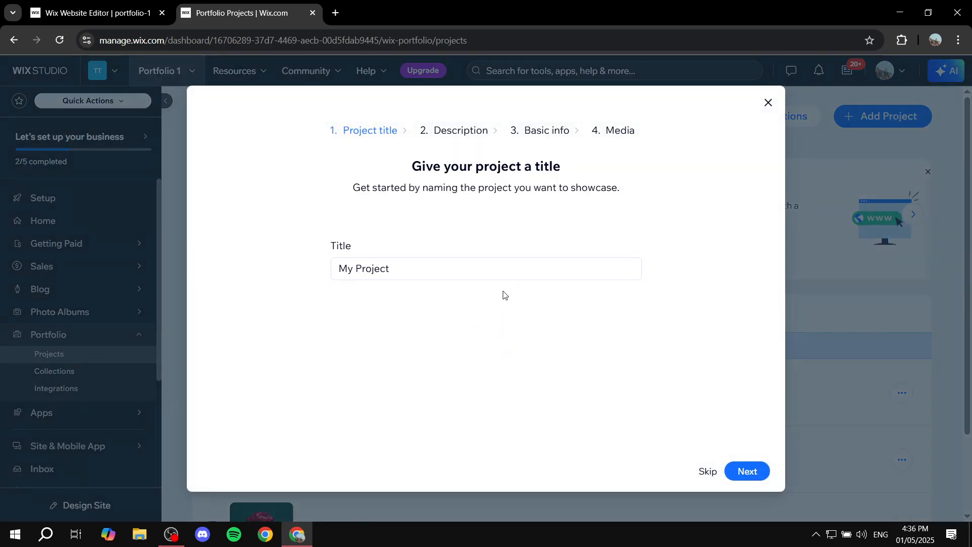
{"action": "left_click", "coordinate": [497, 274]}
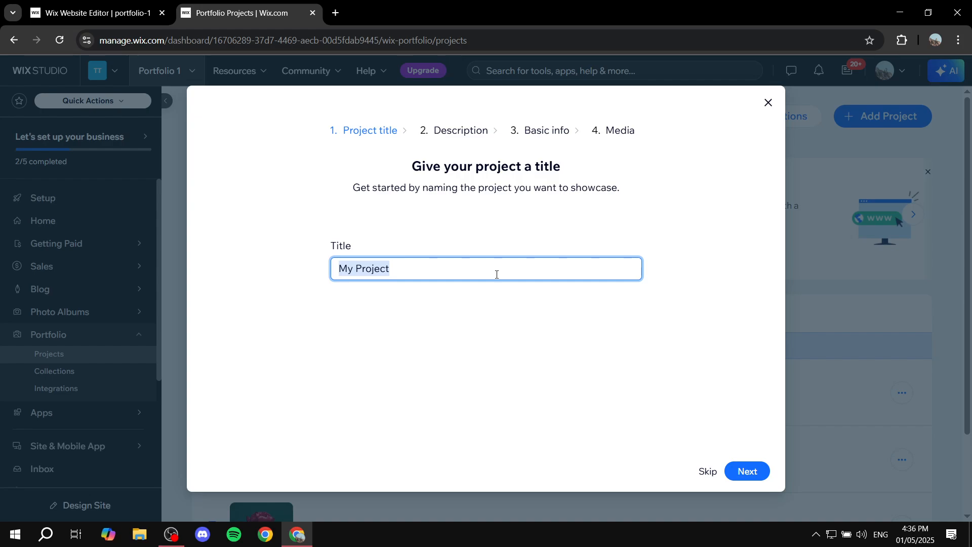
{"action": "type", "text": "Pro"}
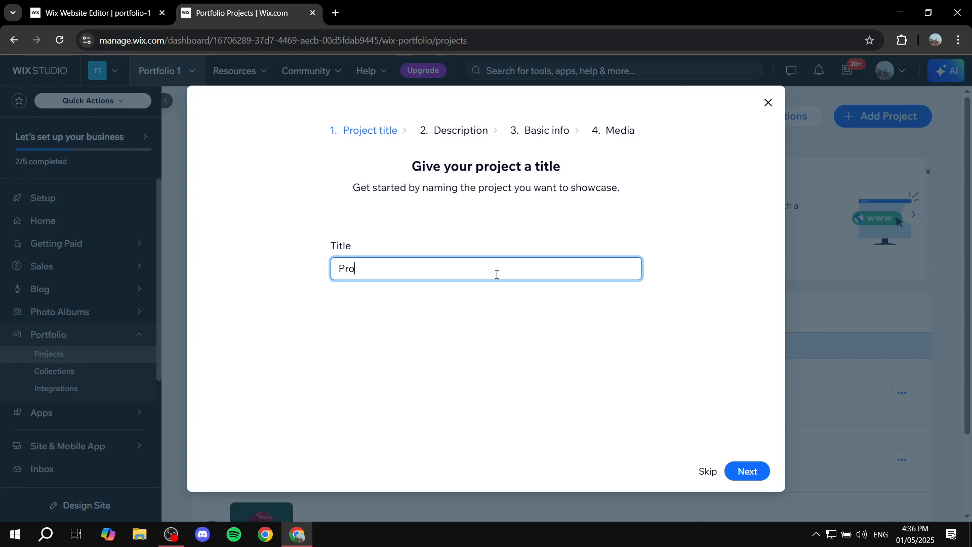
{"action": "type", "text": "ject 1 test"}
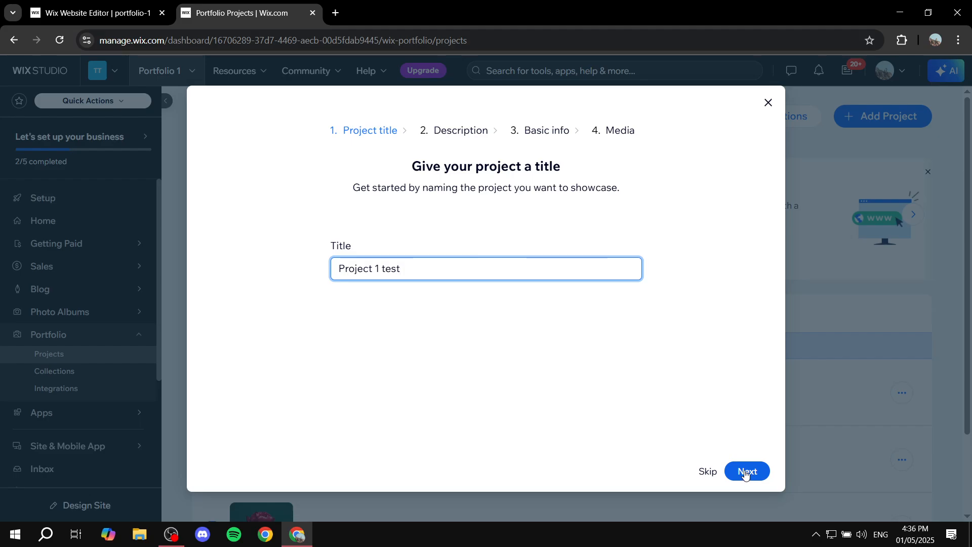
{"action": "left_click", "coordinate": [746, 471]}
Leave the project's description and basic info empty and advance to the Media stage.
{"action": "left_click", "coordinate": [564, 279]}
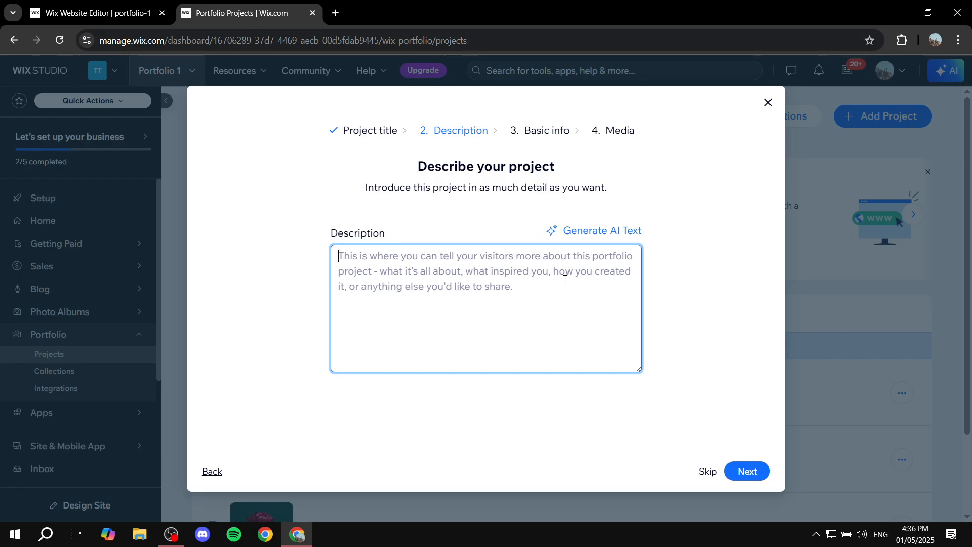
{"action": "left_click", "coordinate": [746, 470]}
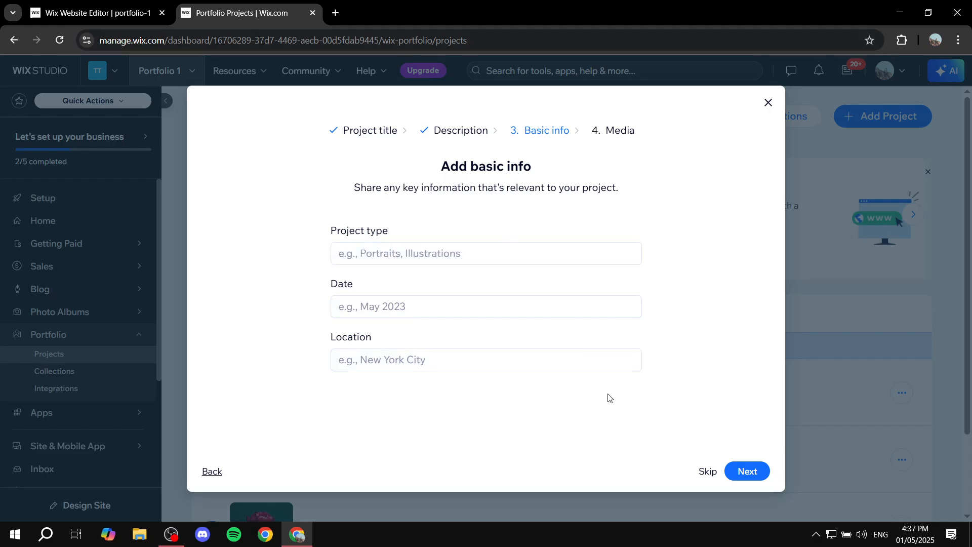
{"action": "left_click", "coordinate": [748, 470]}
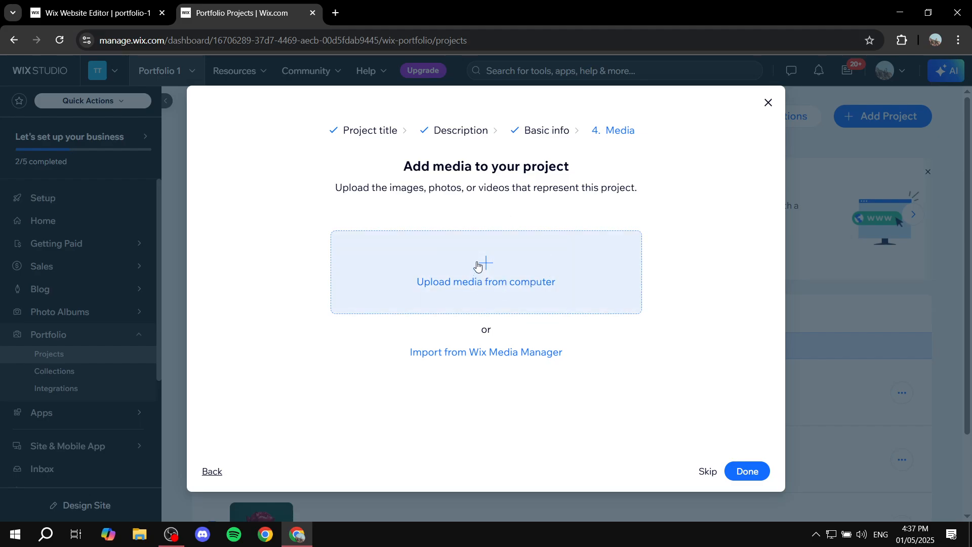
{"action": "left_click_drag", "start_coordinate": [372, 187], "coordinate": [559, 192]}
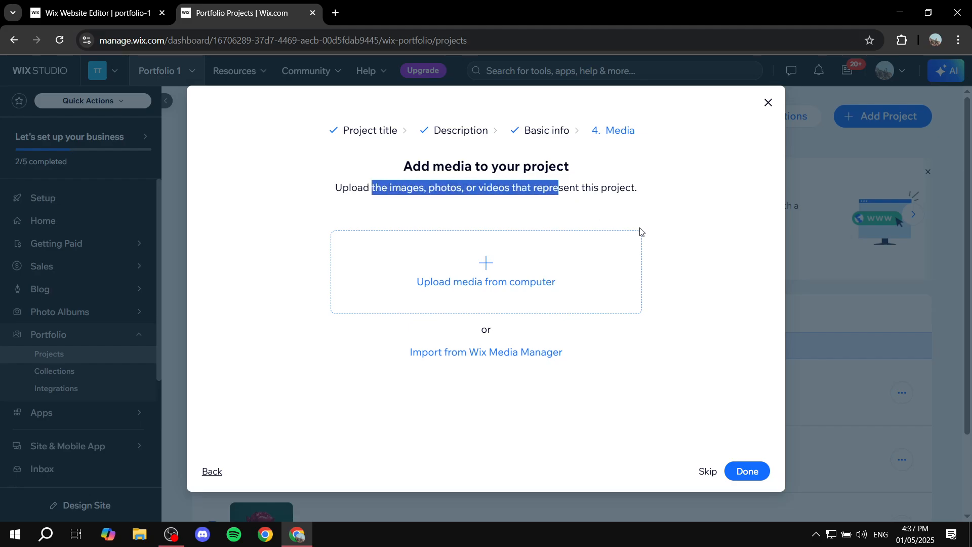
{"action": "left_click", "coordinate": [697, 215]}
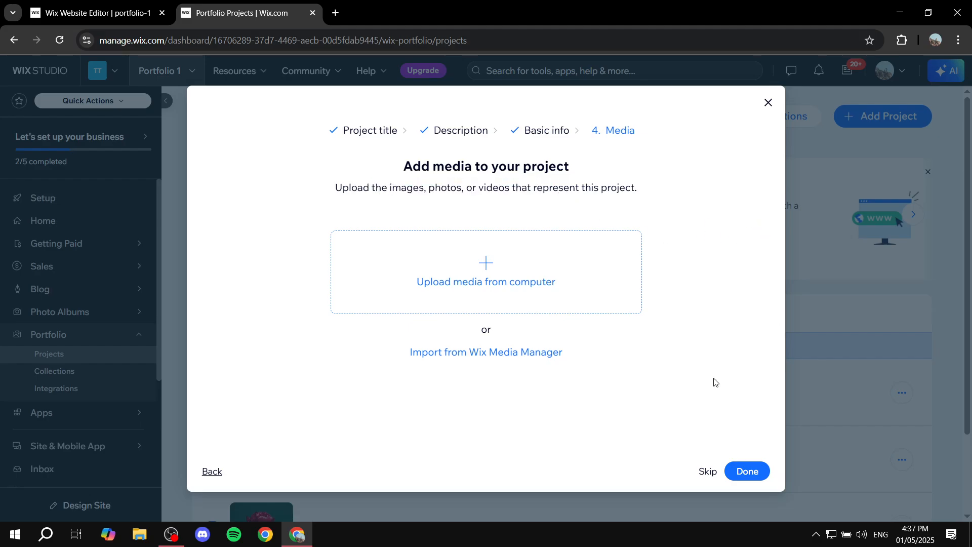
Upload Colors.jpg, Colors.png, Green.png, Blue.webp and Orange.webp from the Explainer Media folder as the project's media.
{"action": "left_click", "coordinate": [479, 276]}
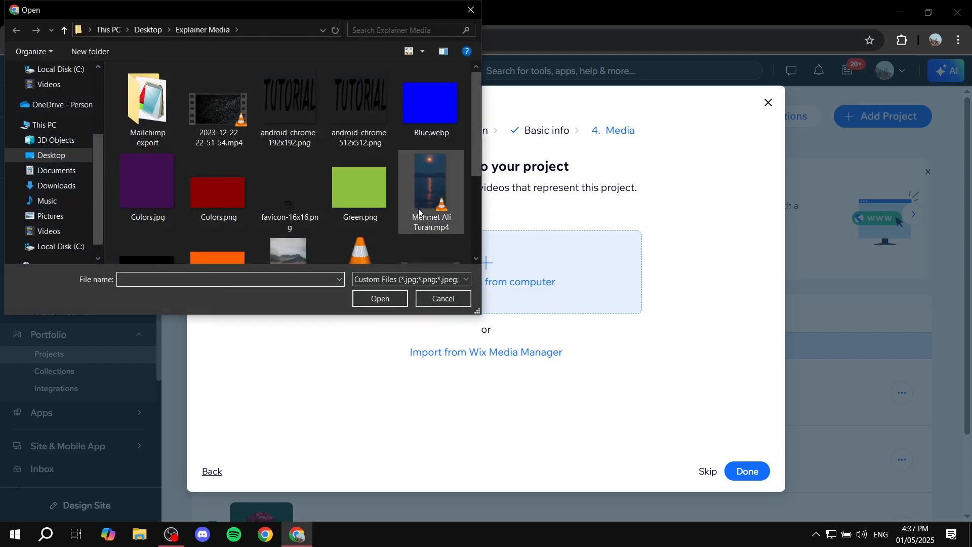
{"action": "left_click", "coordinate": [416, 111]}
{"action": "left_click", "coordinate": [378, 162], "text": "ctrl"}
{"action": "left_click", "coordinate": [218, 193], "text": "ctrl"}
{"action": "left_click", "coordinate": [146, 184], "text": "ctrl"}
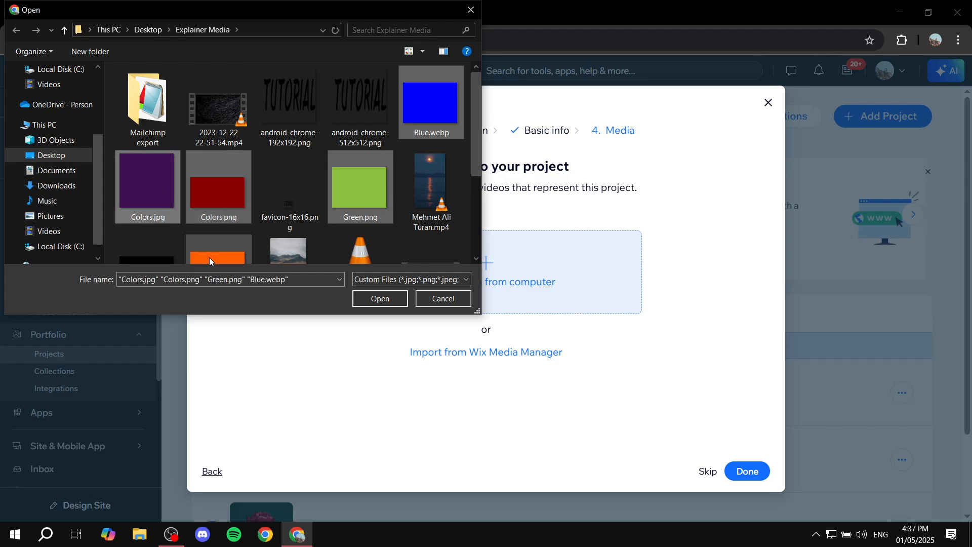
{"action": "left_click", "coordinate": [208, 258], "text": "ctrl"}
{"action": "left_click", "coordinate": [391, 299]}
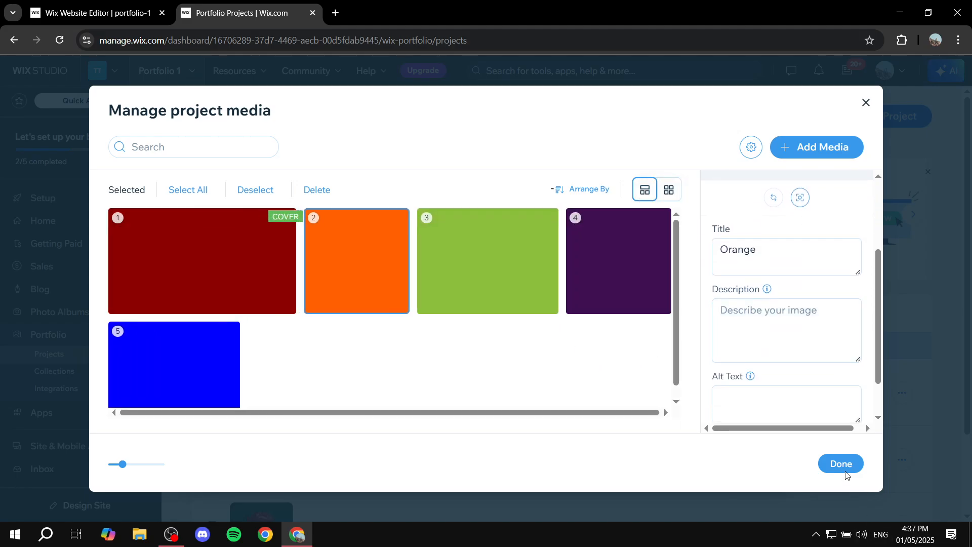
Accept the uploaded media, finish creating the project and dismiss the confirmation.
{"action": "left_click", "coordinate": [839, 465]}
{"action": "left_click", "coordinate": [747, 471]}
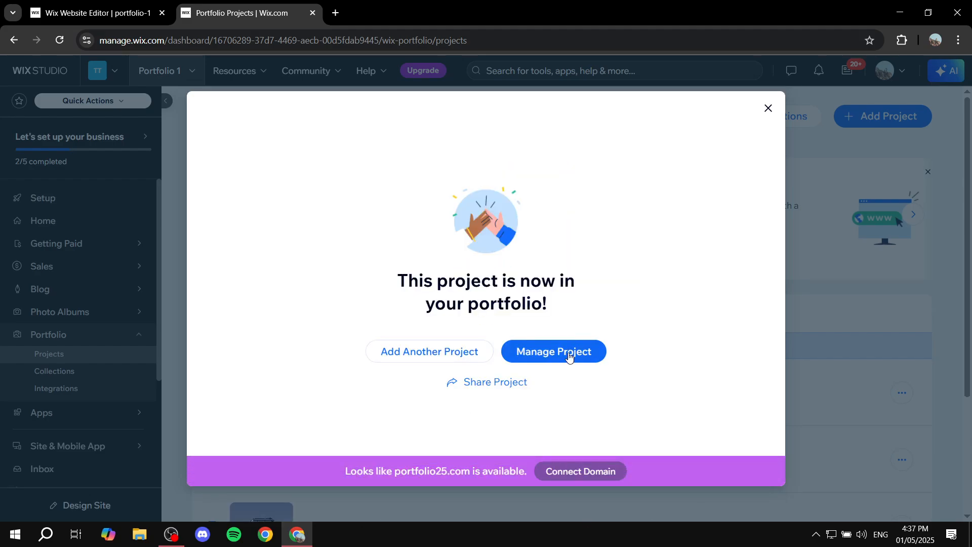
{"action": "left_click", "coordinate": [768, 108]}
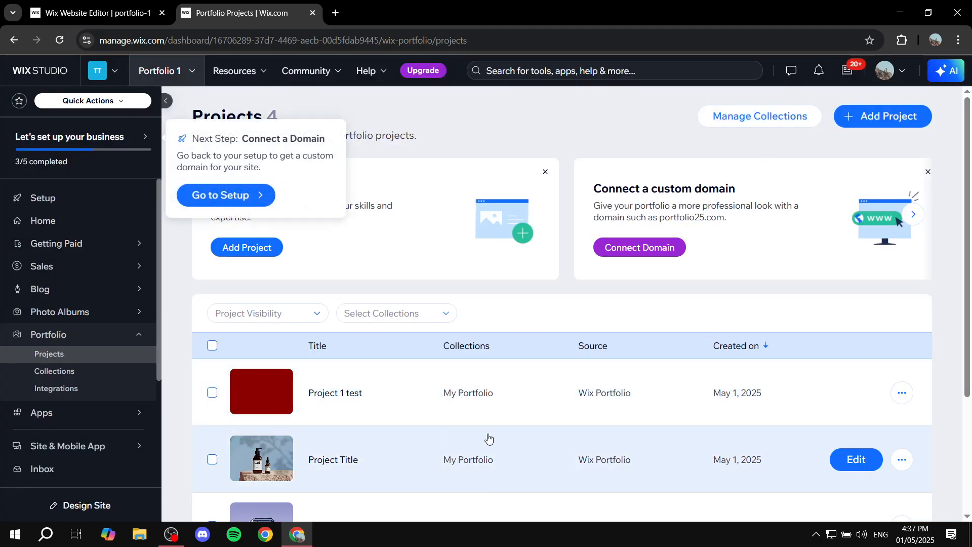
Go to the portfolio's collections and start a new collection named "Test Collecton".
{"action": "left_click", "coordinate": [83, 372]}
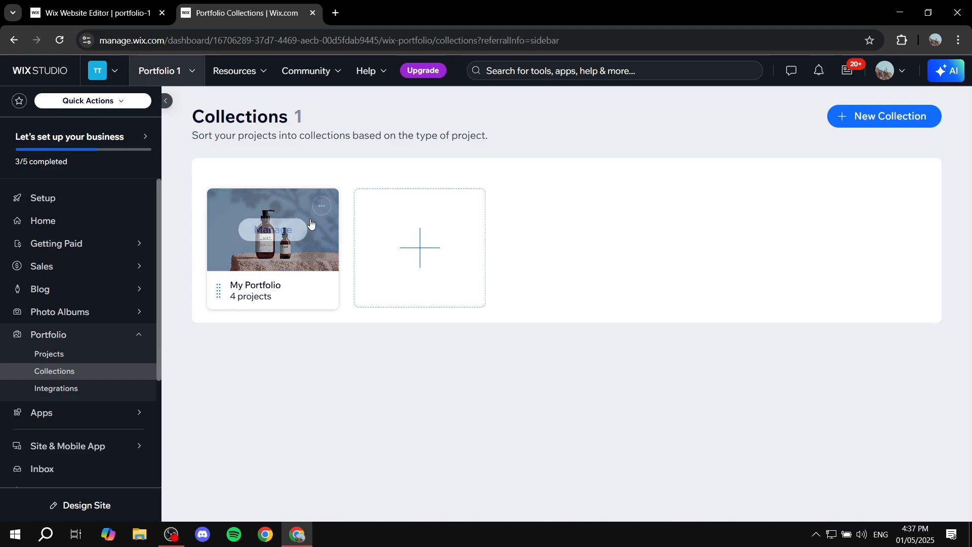
{"action": "left_click_drag", "start_coordinate": [201, 118], "coordinate": [344, 108]}
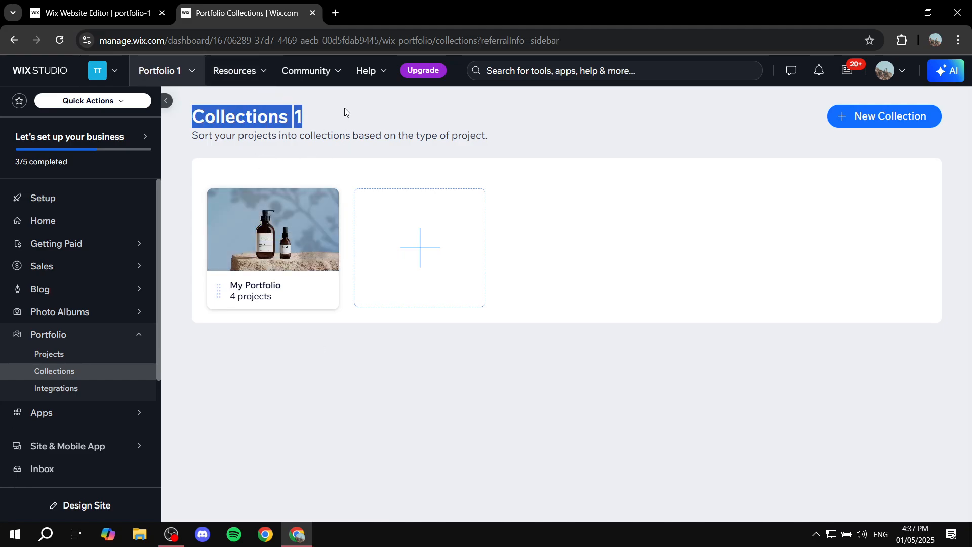
{"action": "left_click", "coordinate": [344, 107]}
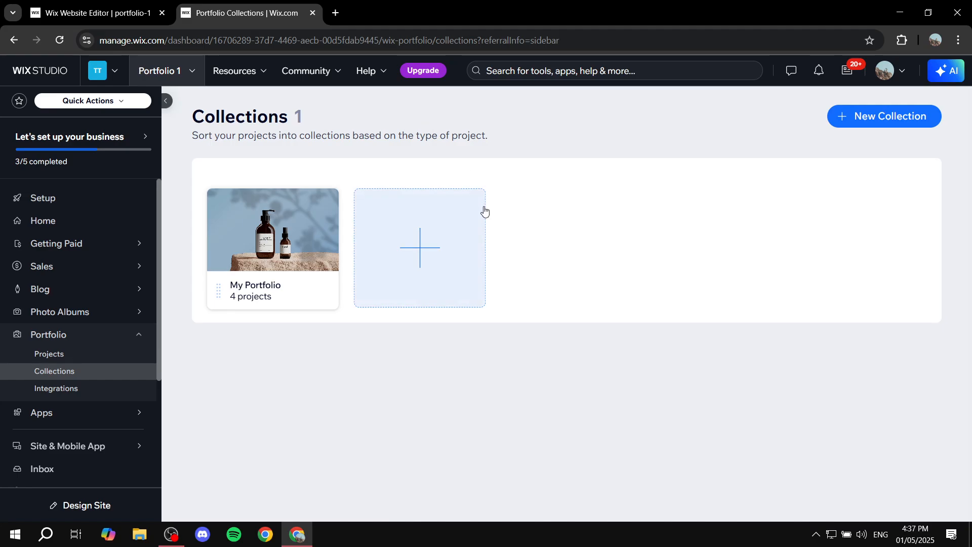
{"action": "left_click", "coordinate": [931, 121]}
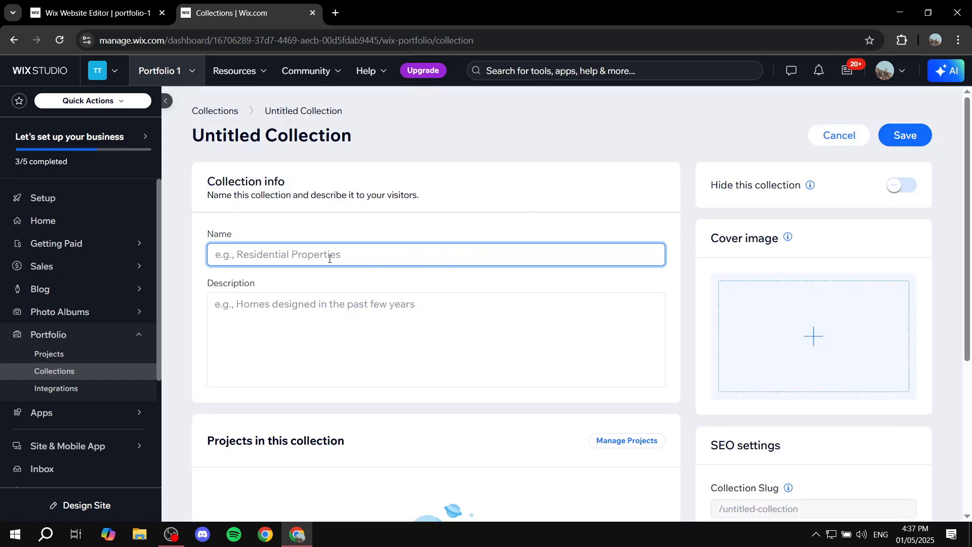
{"action": "type", "text": "T"}
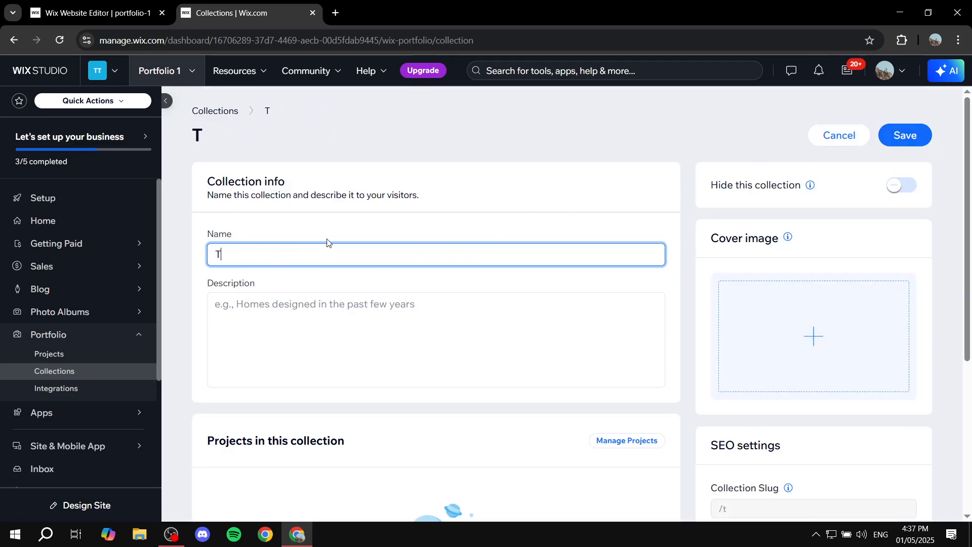
{"action": "type", "text": "est Coll"}
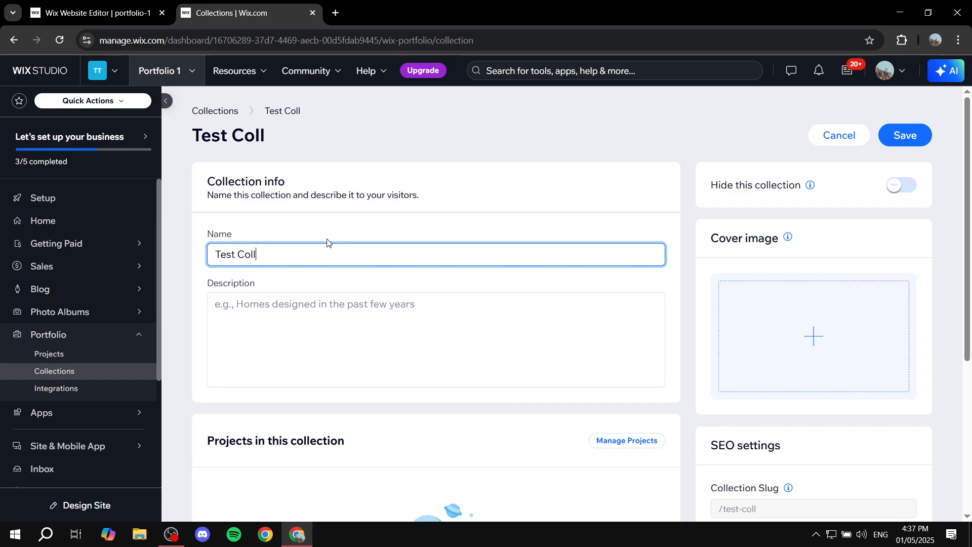
{"action": "type", "text": "ecton"}
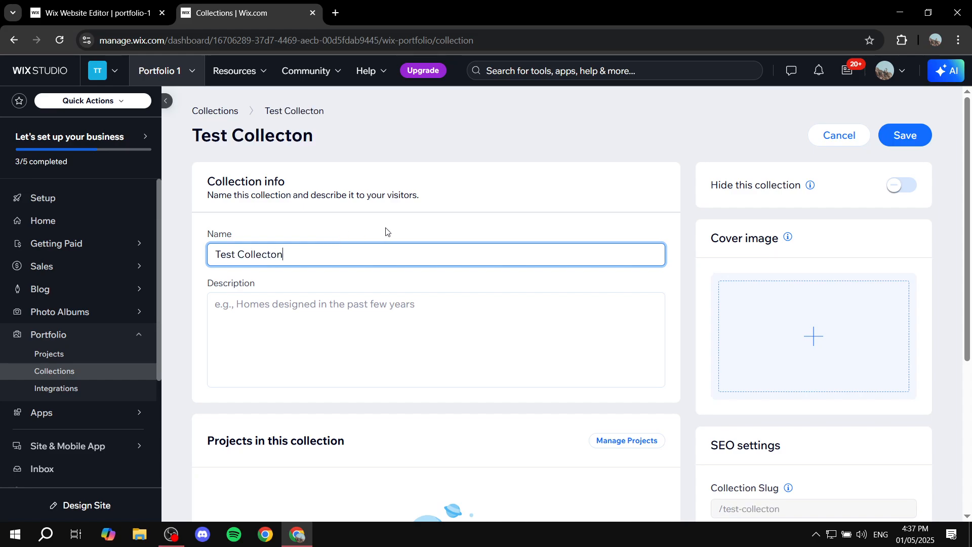
Upload Tutorial WBG.png from the computer and set it as the collection's cover image.
{"action": "left_click", "coordinate": [854, 336]}
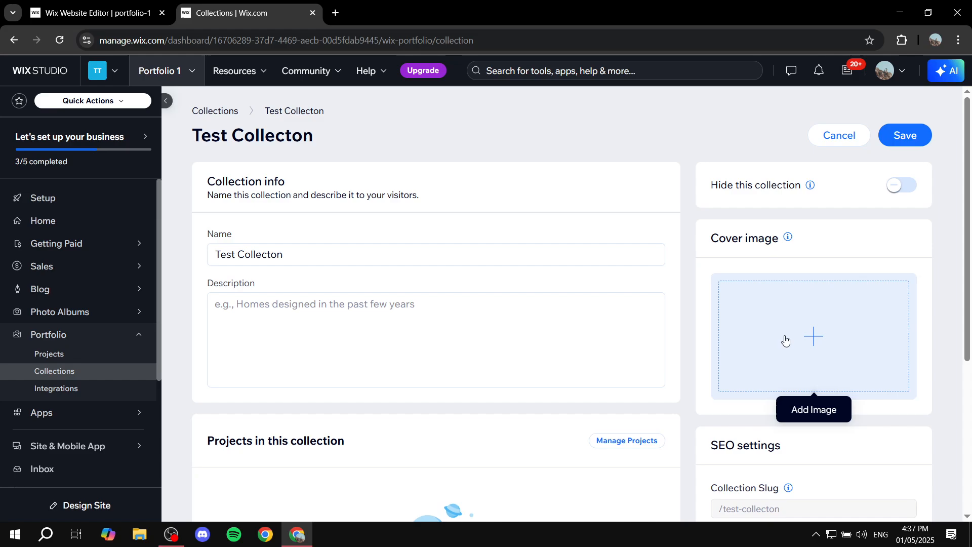
{"action": "left_click", "coordinate": [742, 277]}
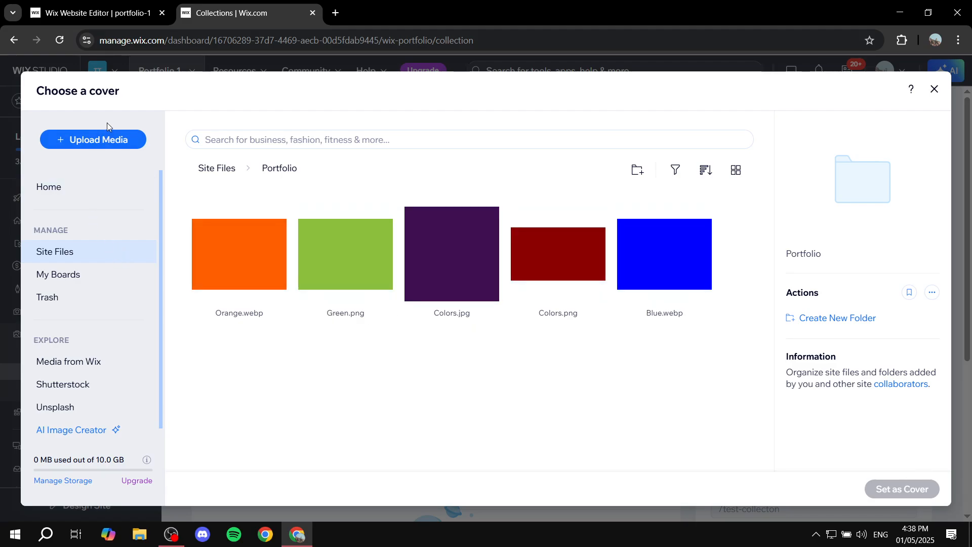
{"action": "left_click", "coordinate": [107, 144]}
{"action": "left_click", "coordinate": [489, 312]}
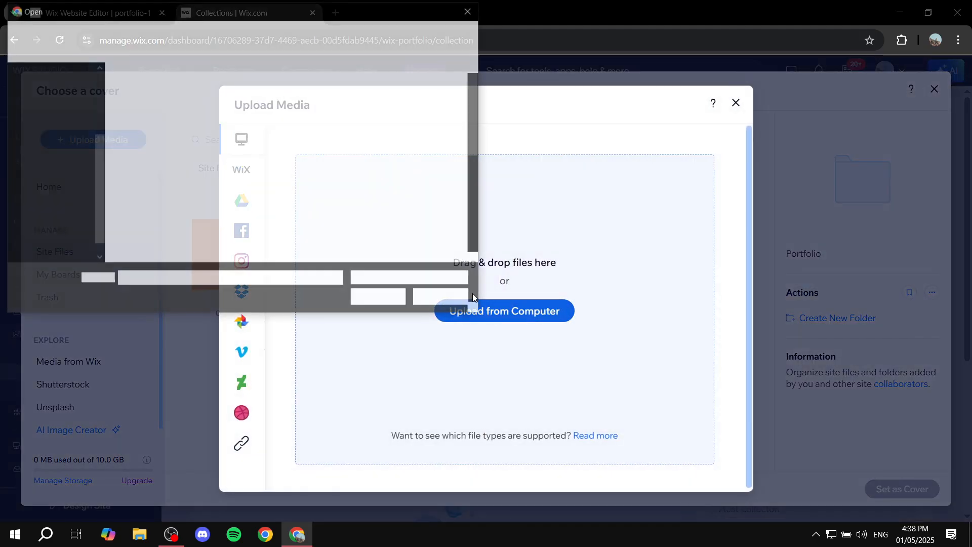
{"action": "double_click", "coordinate": [171, 232]}
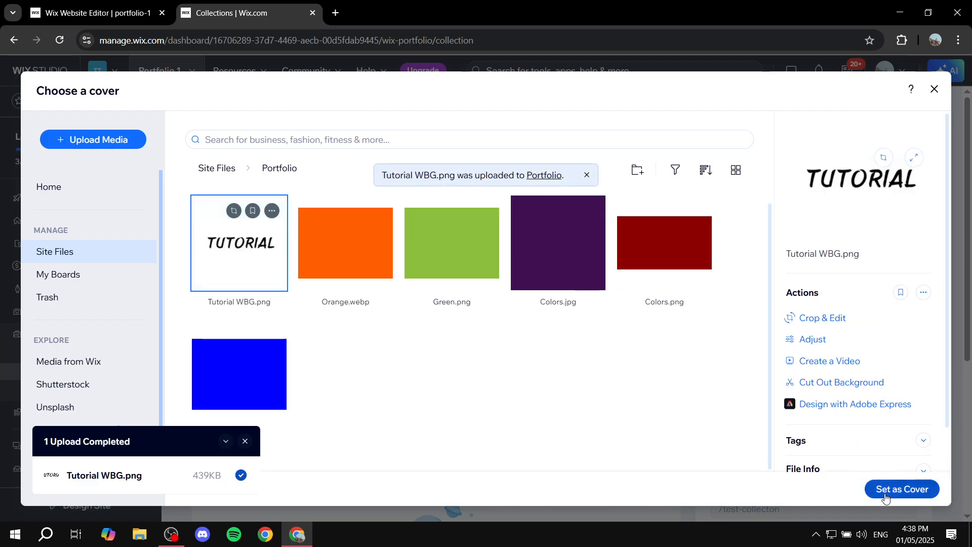
{"action": "left_click", "coordinate": [885, 491]}
{"action": "scroll", "coordinate": [282, 196], "scroll_direction": "down", "scroll_amount": 3}
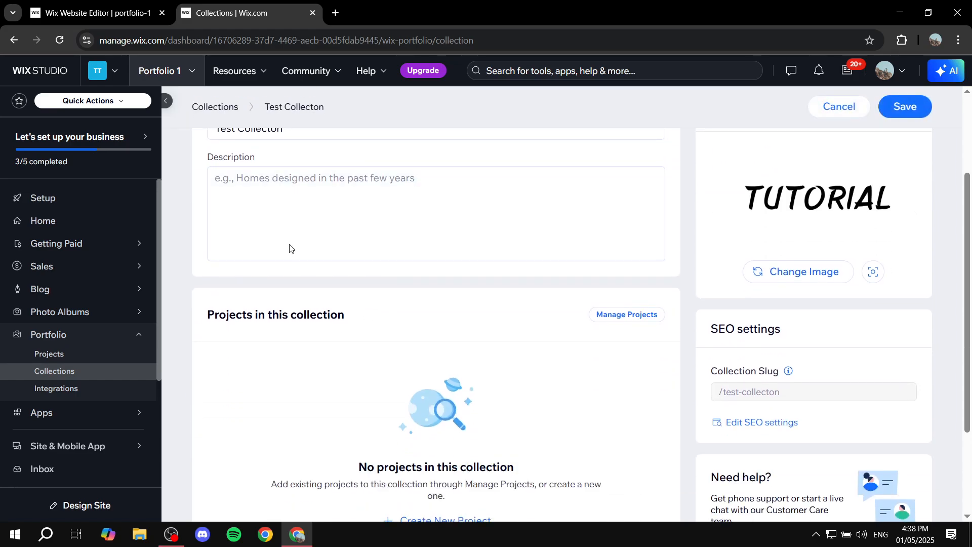
{"action": "scroll", "coordinate": [416, 263], "scroll_direction": "down", "scroll_amount": 3}
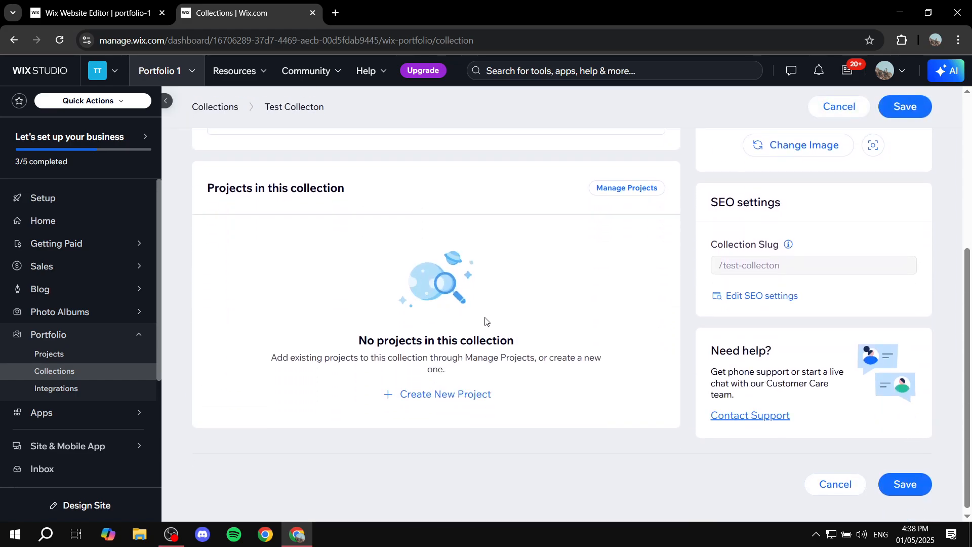
{"action": "left_click_drag", "start_coordinate": [195, 193], "coordinate": [362, 193]}
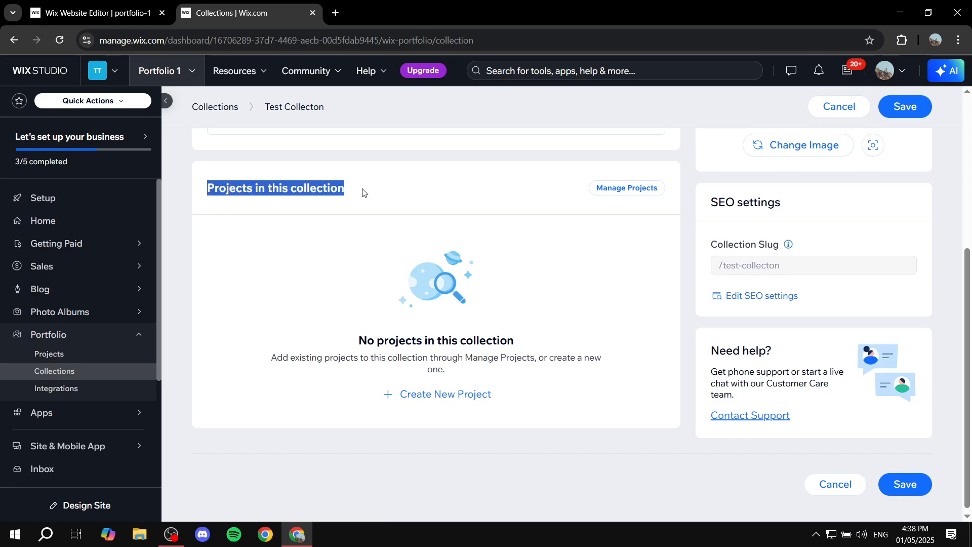
{"action": "left_click", "coordinate": [362, 191]}
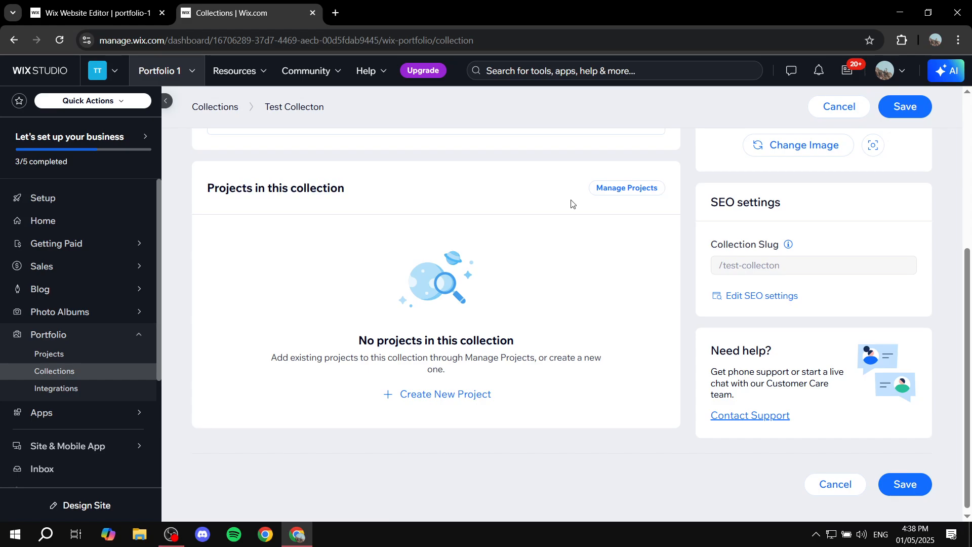
{"action": "left_click", "coordinate": [639, 190]}
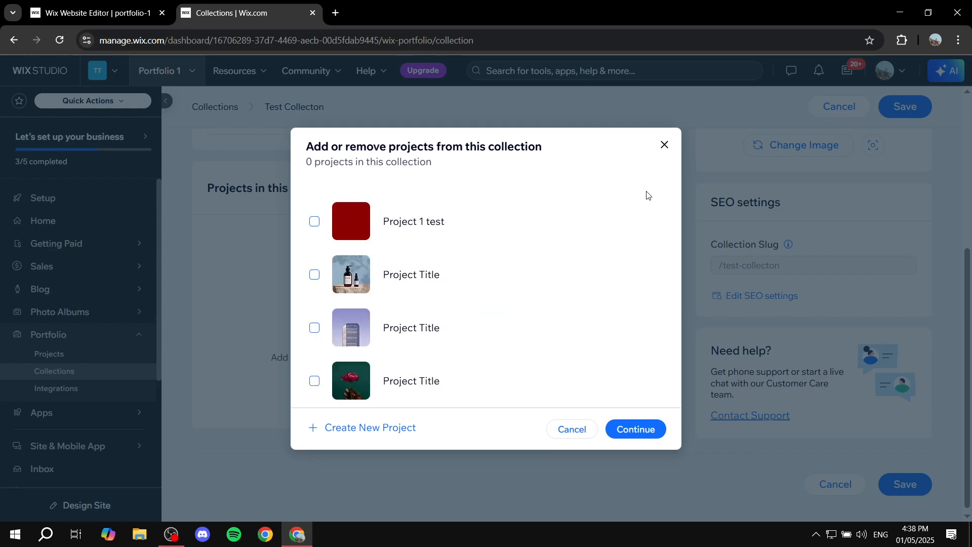
{"action": "left_click", "coordinate": [664, 146]}
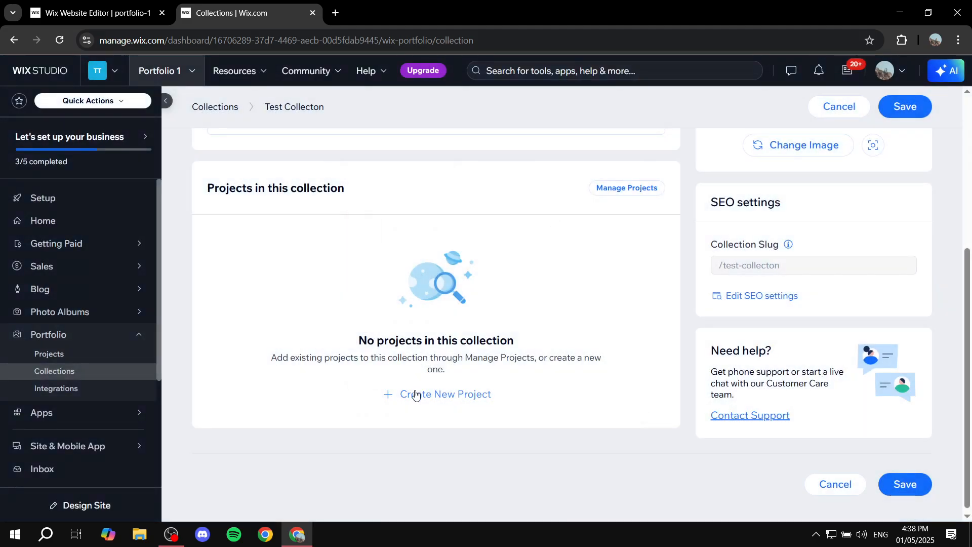
Add "Project 1 test" and the project with the building cover to the collection, and save the collection.
{"action": "left_click", "coordinate": [623, 188]}
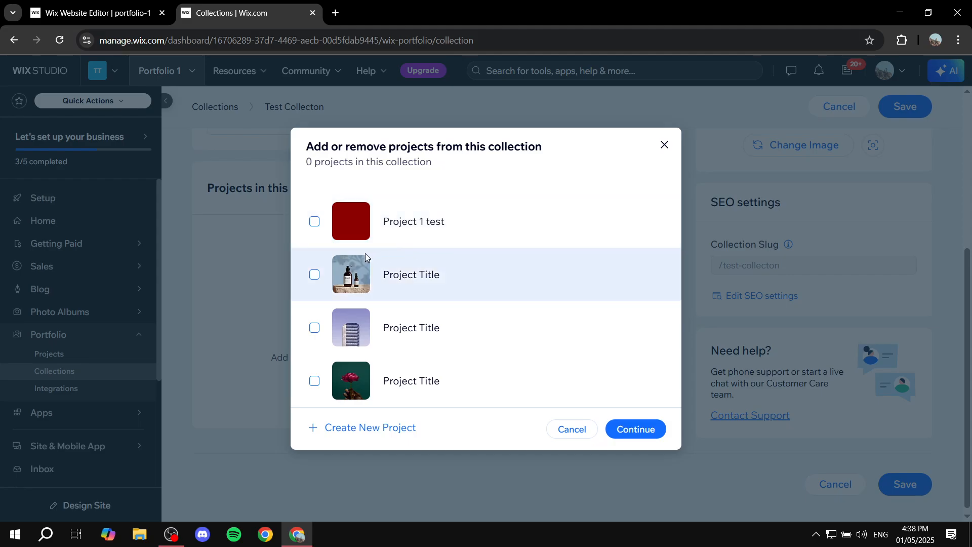
{"action": "left_click", "coordinate": [314, 221]}
{"action": "left_click", "coordinate": [314, 326]}
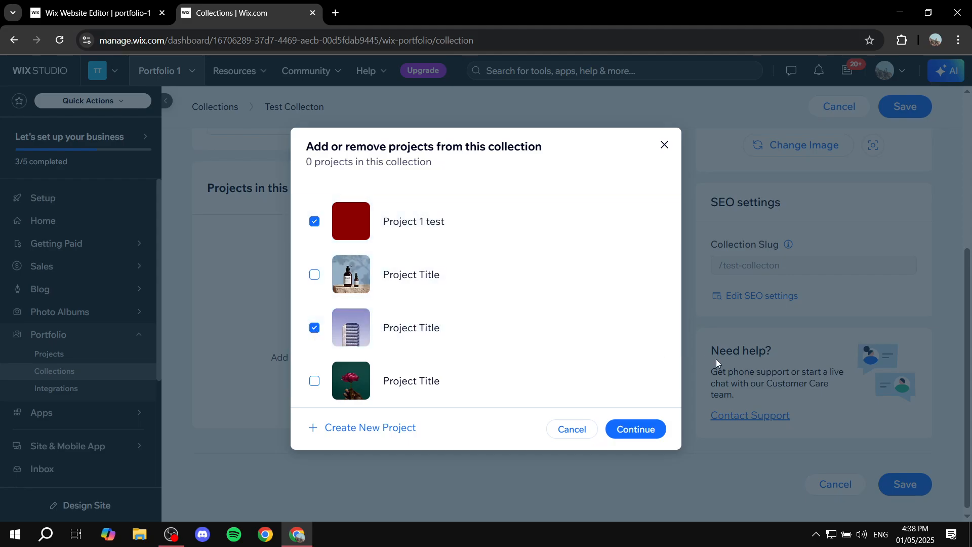
{"action": "left_click", "coordinate": [642, 431]}
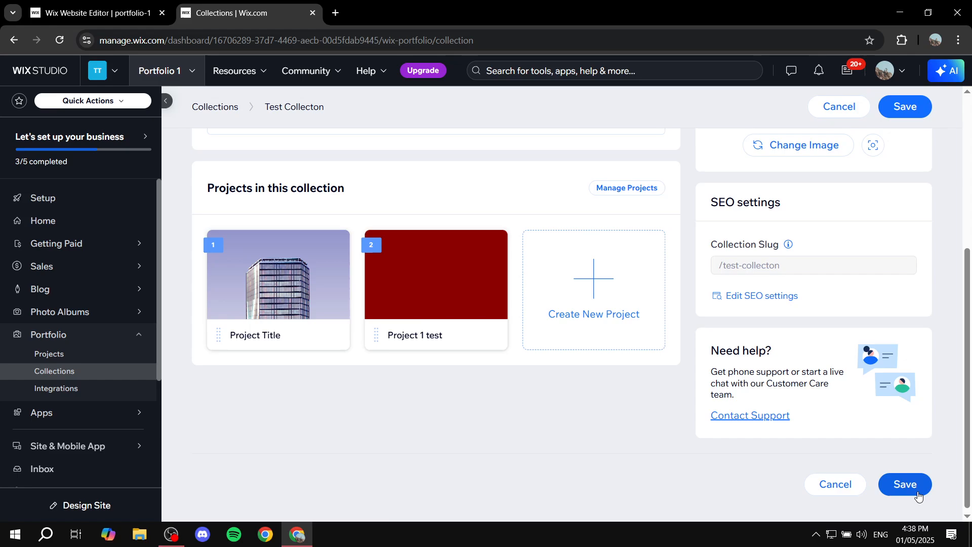
{"action": "left_click", "coordinate": [917, 494]}
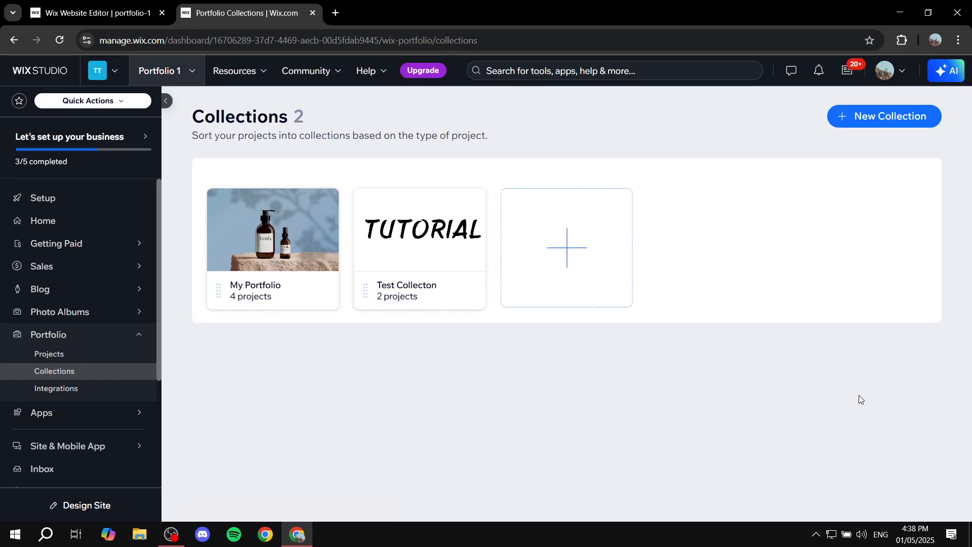
Return from the dashboard home to the site editor and open the main Portfolio page among the portfolio pages.
{"action": "left_click", "coordinate": [67, 226]}
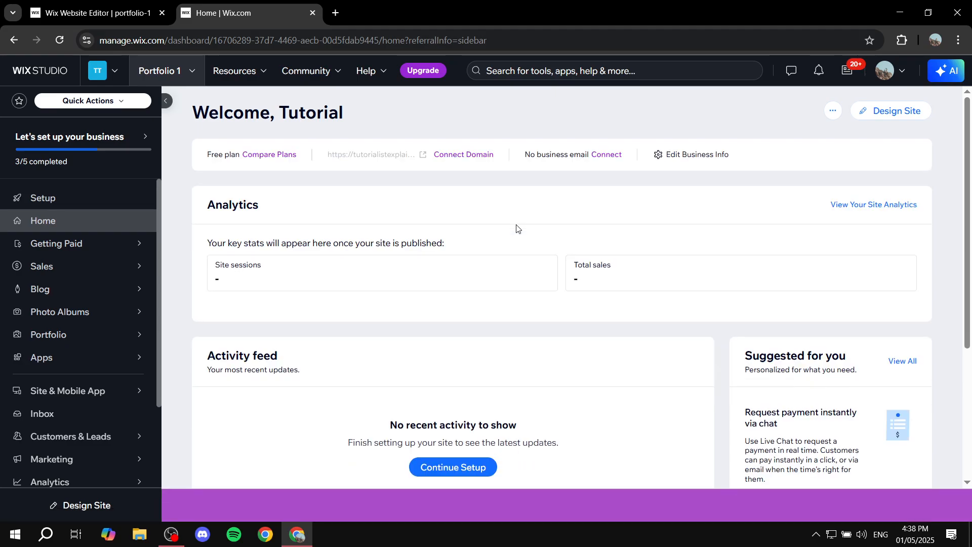
{"action": "left_click", "coordinate": [905, 113]}
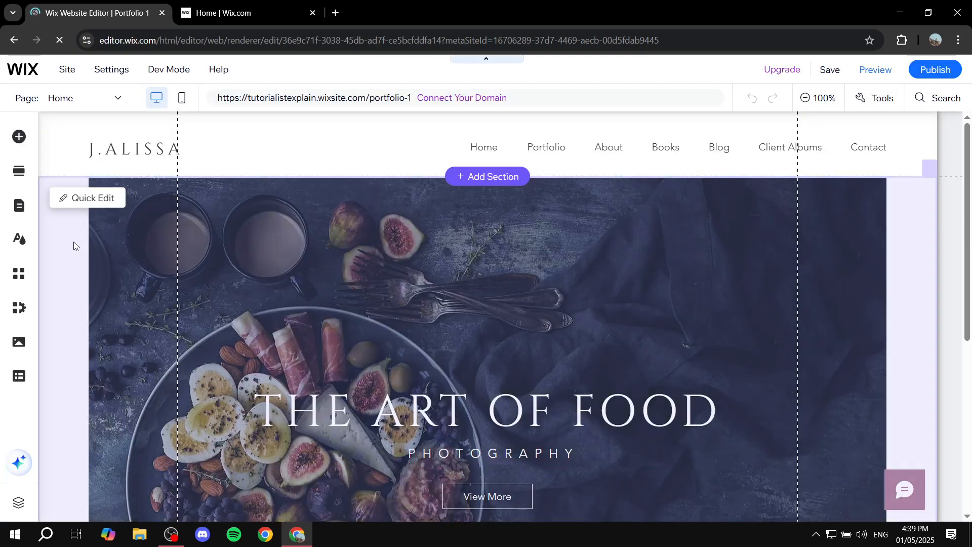
{"action": "left_click", "coordinate": [17, 206]}
{"action": "left_click", "coordinate": [93, 210]}
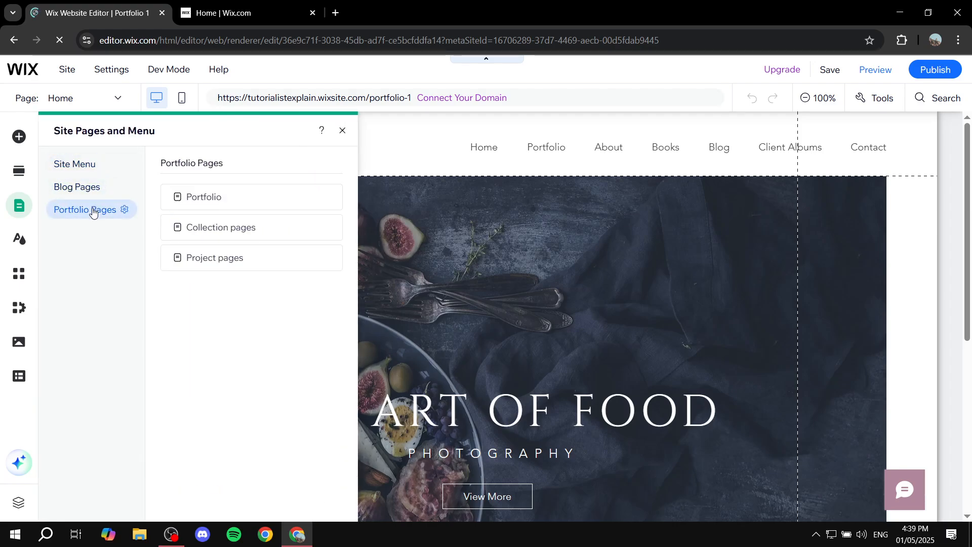
{"action": "left_click", "coordinate": [218, 196]}
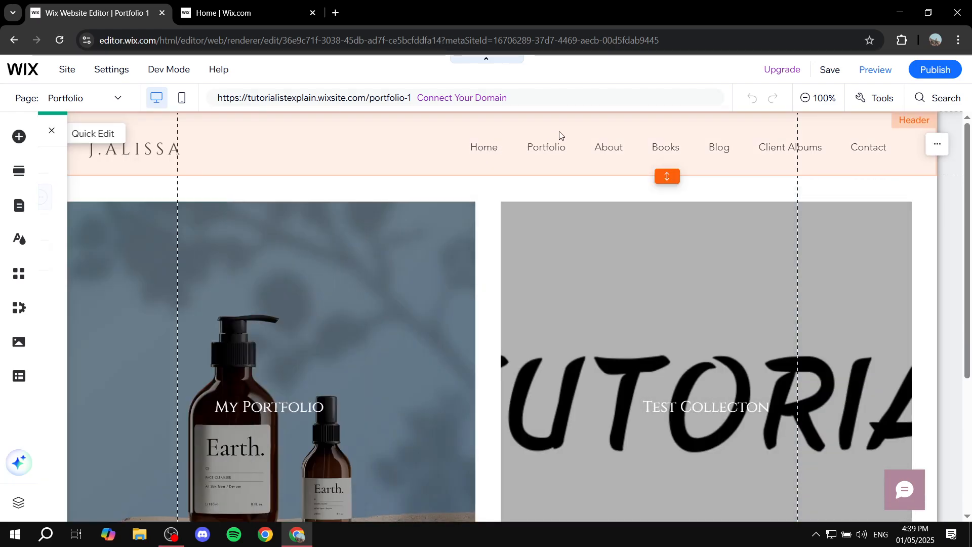
Preview the Portfolio page, open the Test Collecton collection and view its "Project 1 test" project.
{"action": "left_click", "coordinate": [882, 70]}
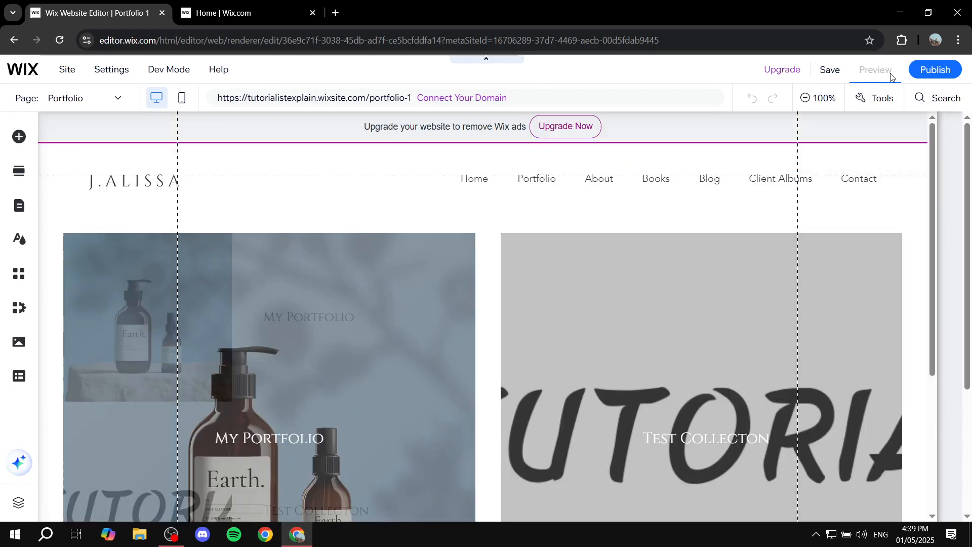
{"action": "scroll", "coordinate": [671, 265], "scroll_direction": "down", "scroll_amount": 2}
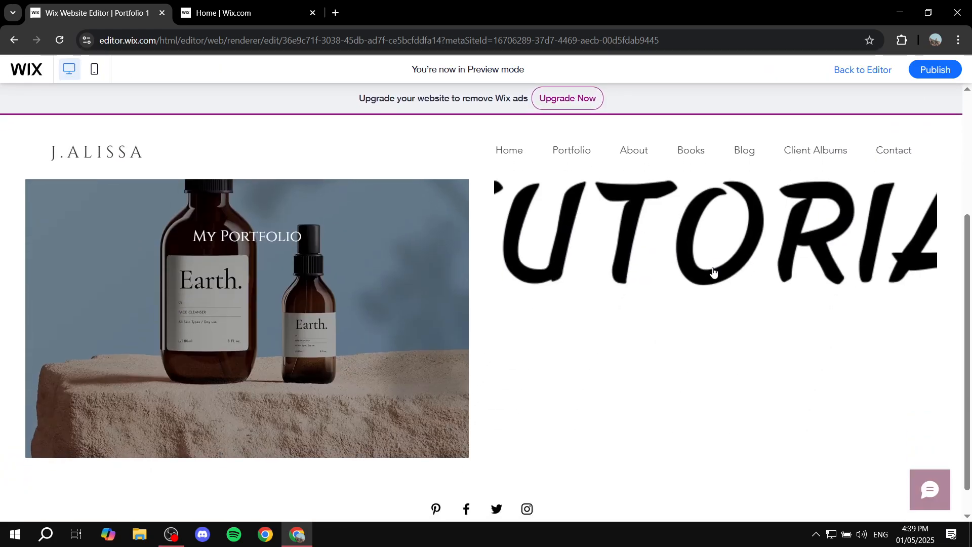
{"action": "scroll", "coordinate": [713, 272], "scroll_direction": "up", "scroll_amount": 3}
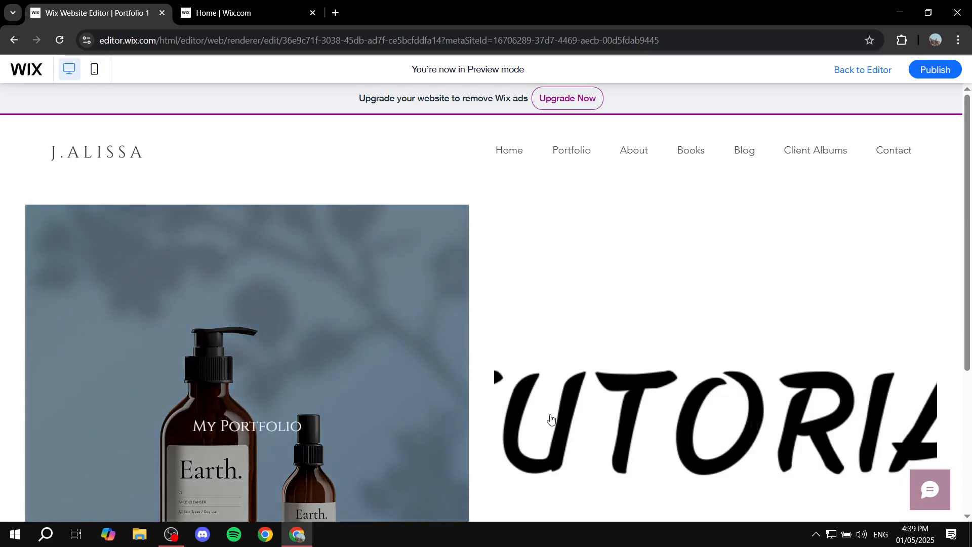
{"action": "left_click", "coordinate": [606, 332]}
{"action": "scroll", "coordinate": [582, 286], "scroll_direction": "down", "scroll_amount": 2}
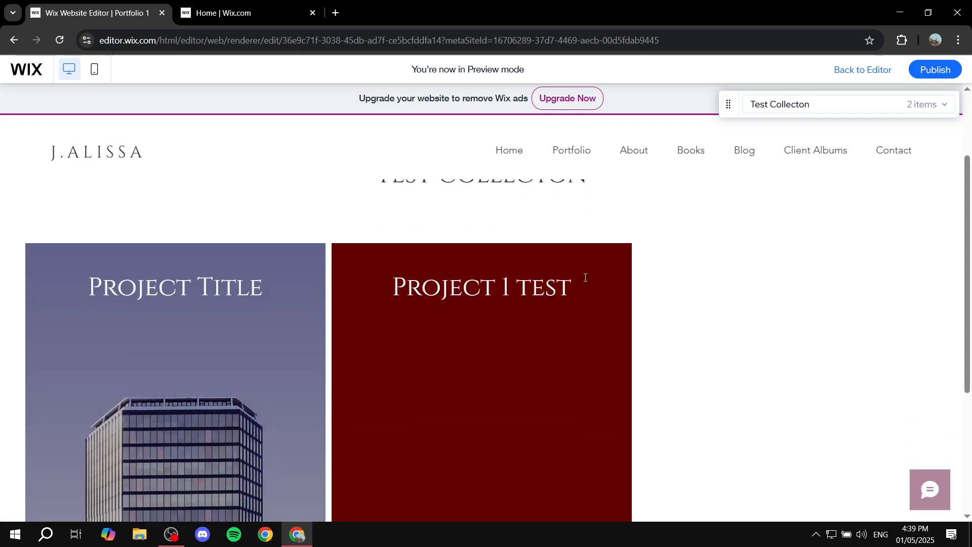
{"action": "left_click", "coordinate": [512, 358]}
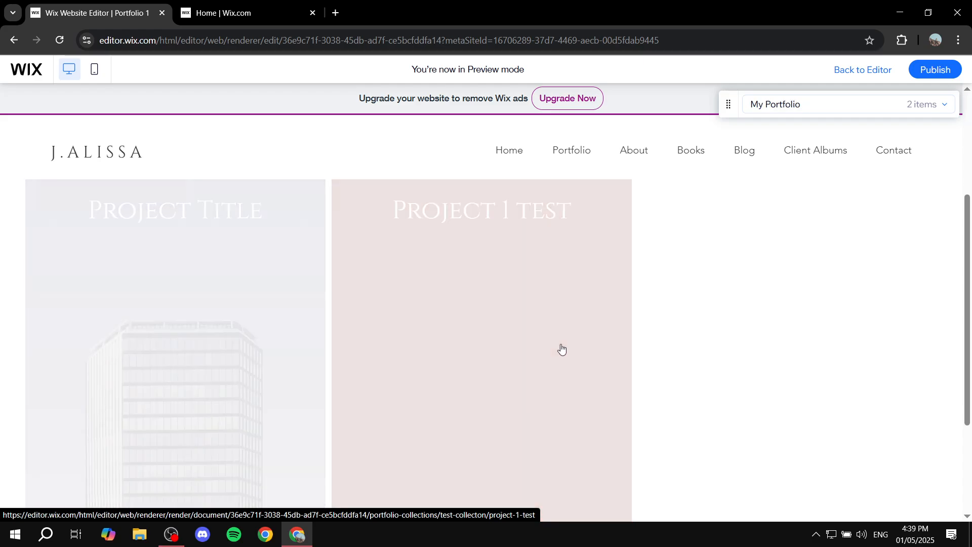
Look through the full "Project 1 test" page in preview and return to the editor.
{"action": "scroll", "coordinate": [601, 332], "scroll_direction": "down", "scroll_amount": 5}
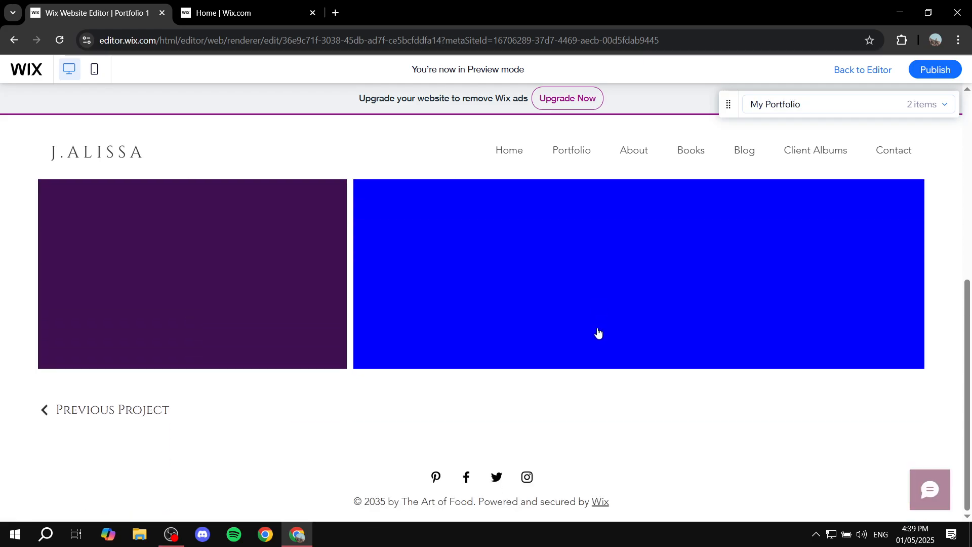
{"action": "scroll", "coordinate": [597, 332], "scroll_direction": "up", "scroll_amount": 5}
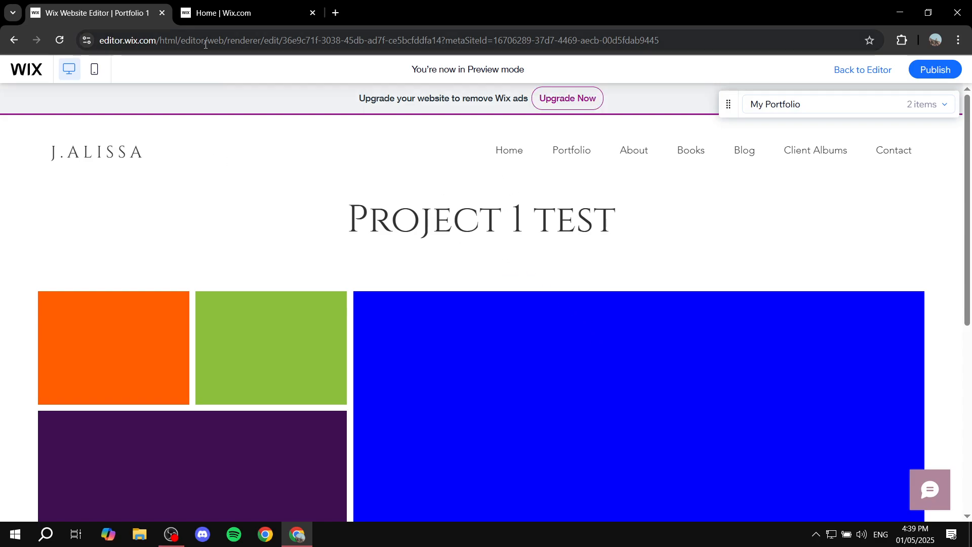
{"action": "left_click", "coordinate": [887, 76]}
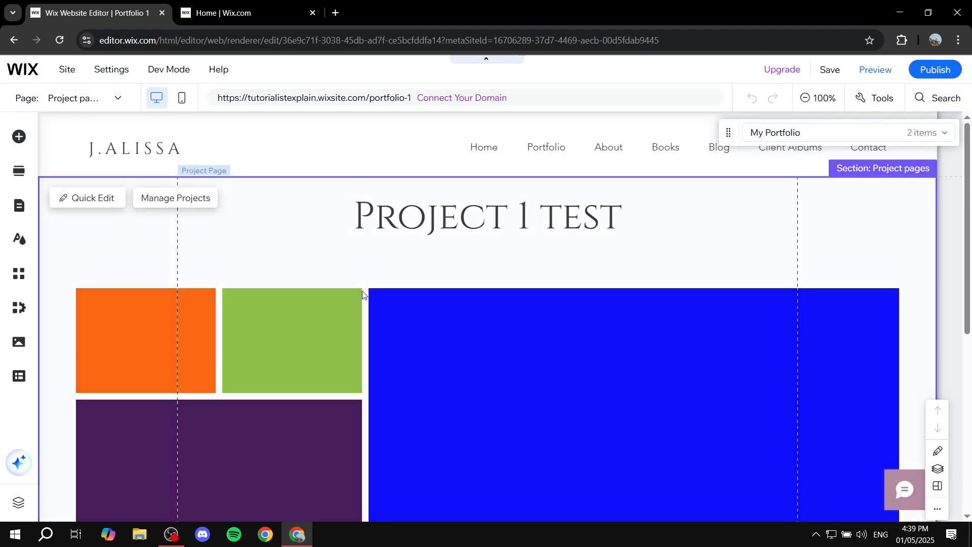
View the design presets offered for the project page and close them without choosing another layout.
{"action": "left_click", "coordinate": [475, 310]}
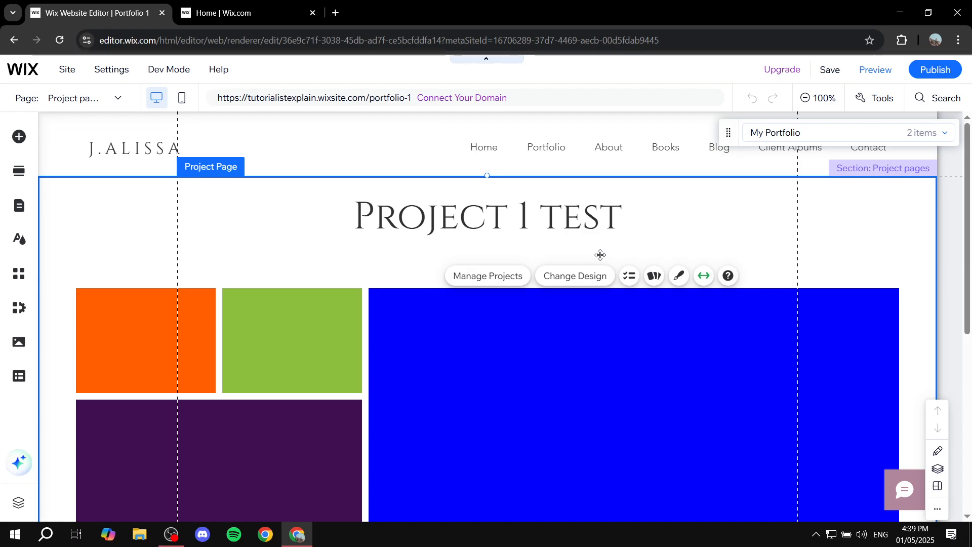
{"action": "left_click", "coordinate": [658, 280]}
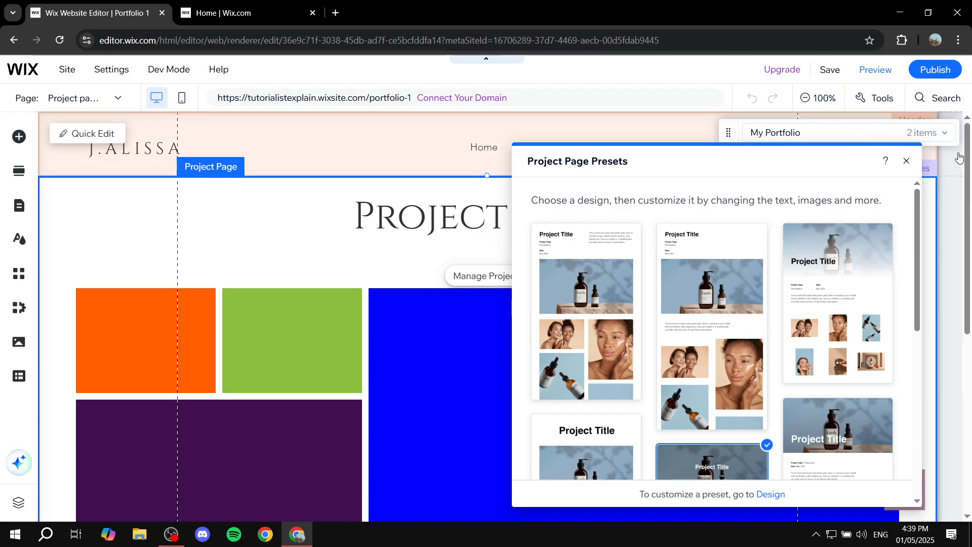
{"action": "left_click", "coordinate": [906, 162]}
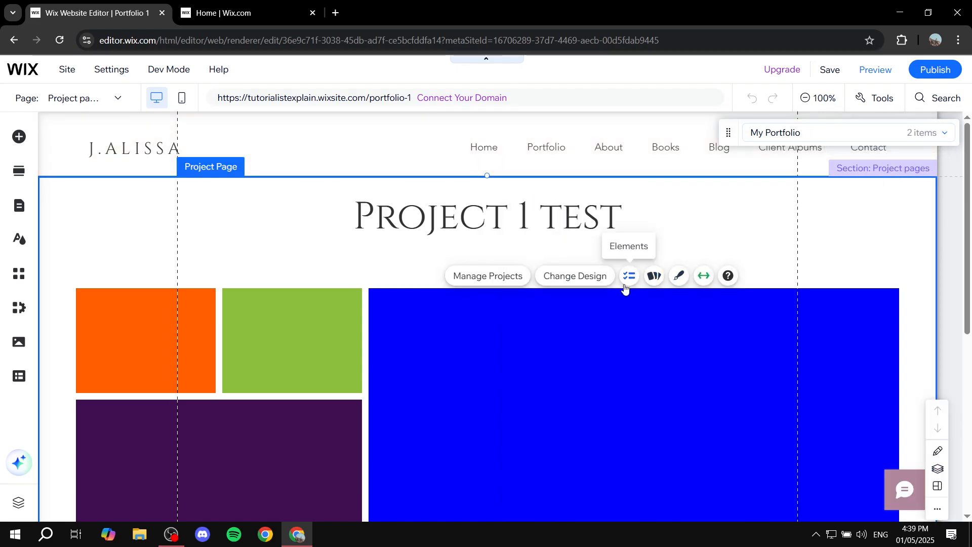